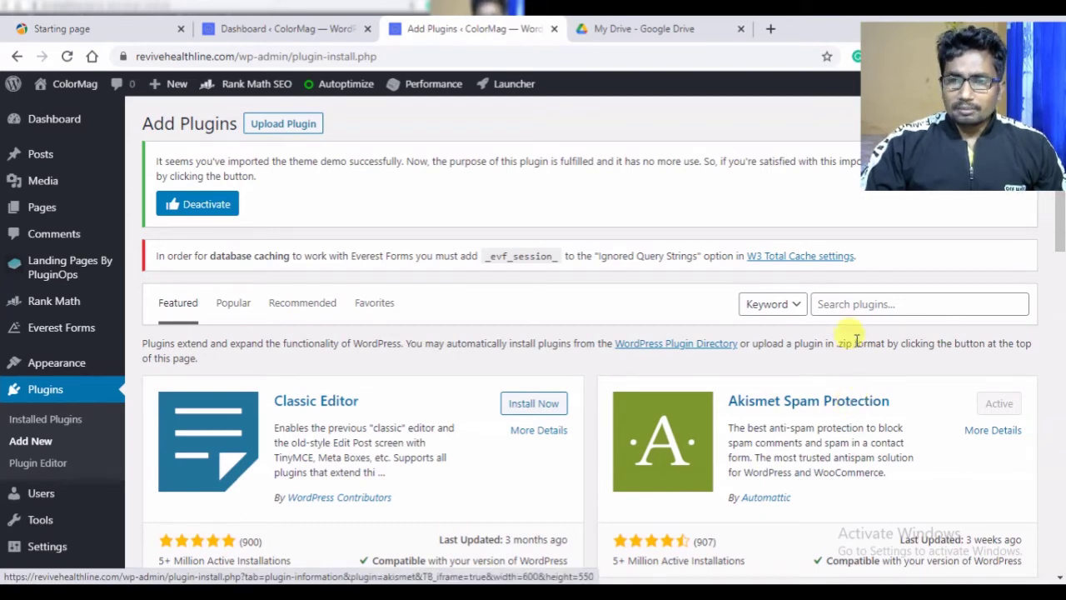
Step: Search the plugin directory for "Landing Page Builder" and look through the results
{"action": "left_click", "coordinate": [858, 304]}
{"action": "right_click", "coordinate": [860, 305]}
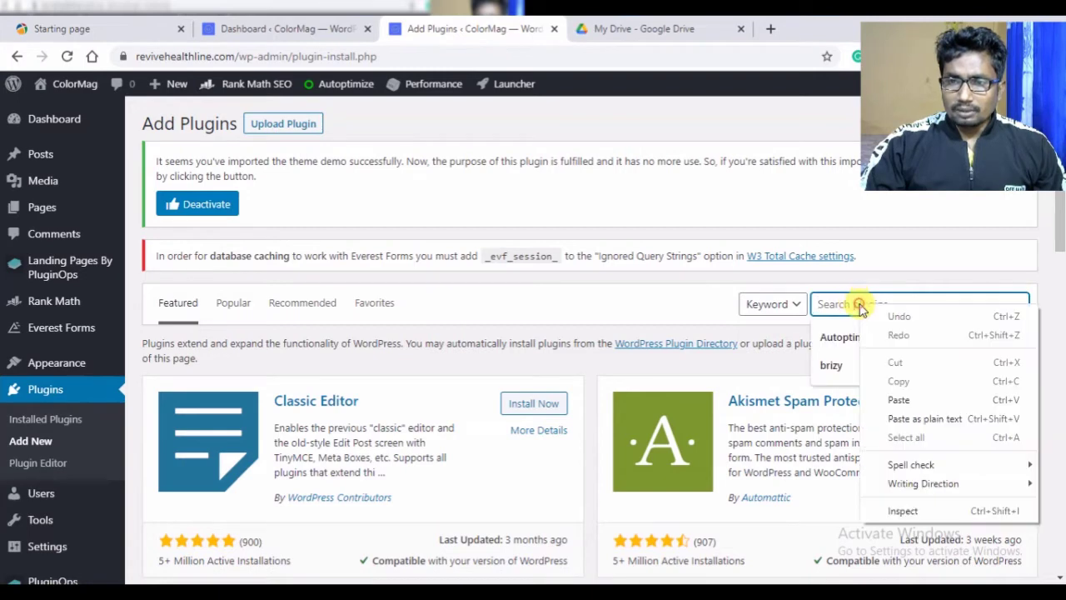
{"action": "left_click", "coordinate": [905, 394]}
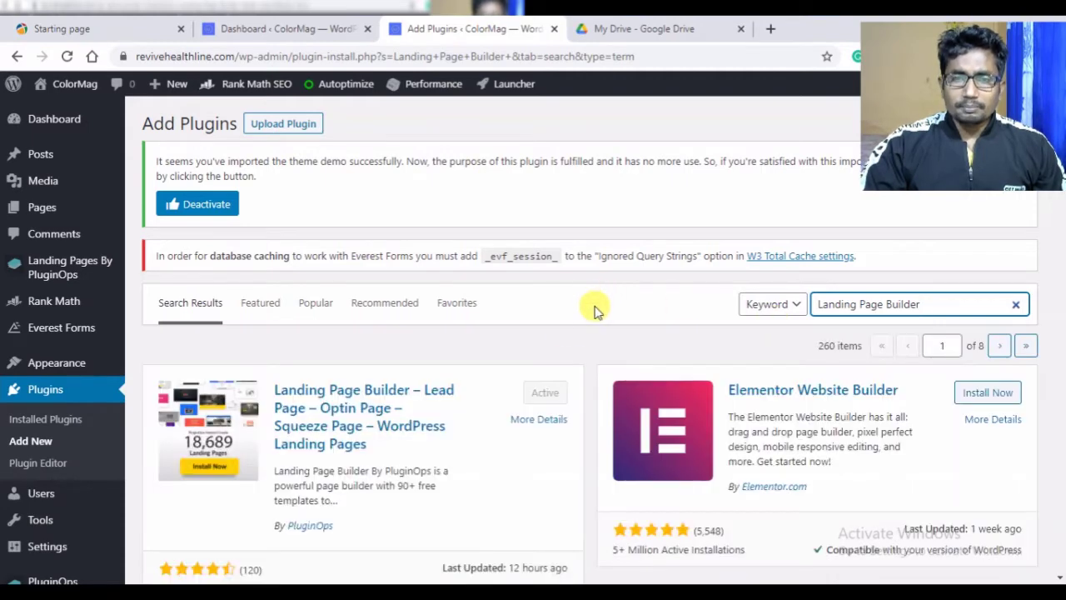
{"action": "scroll", "coordinate": [541, 333], "scroll_direction": "down", "scroll_amount": 1}
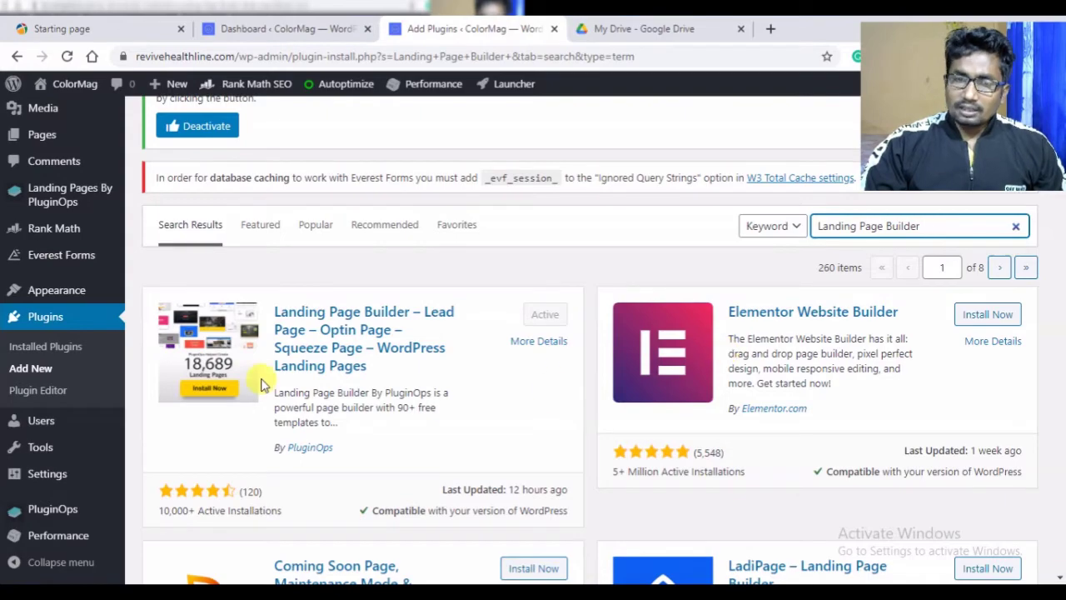
{"action": "scroll", "coordinate": [300, 367], "scroll_direction": "down", "scroll_amount": 3}
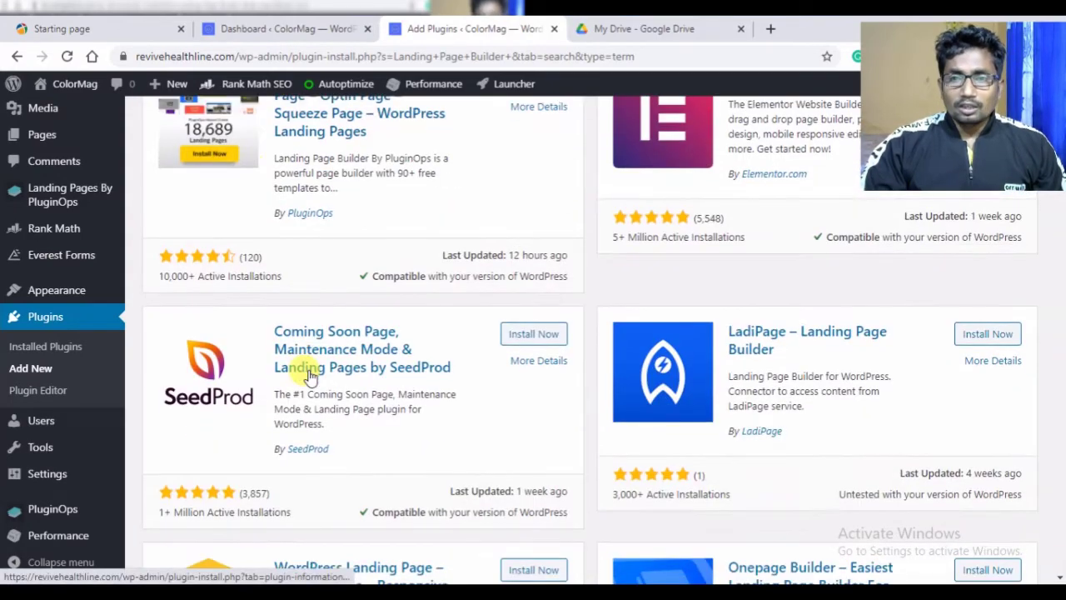
{"action": "scroll", "coordinate": [428, 408], "scroll_direction": "up", "scroll_amount": 3}
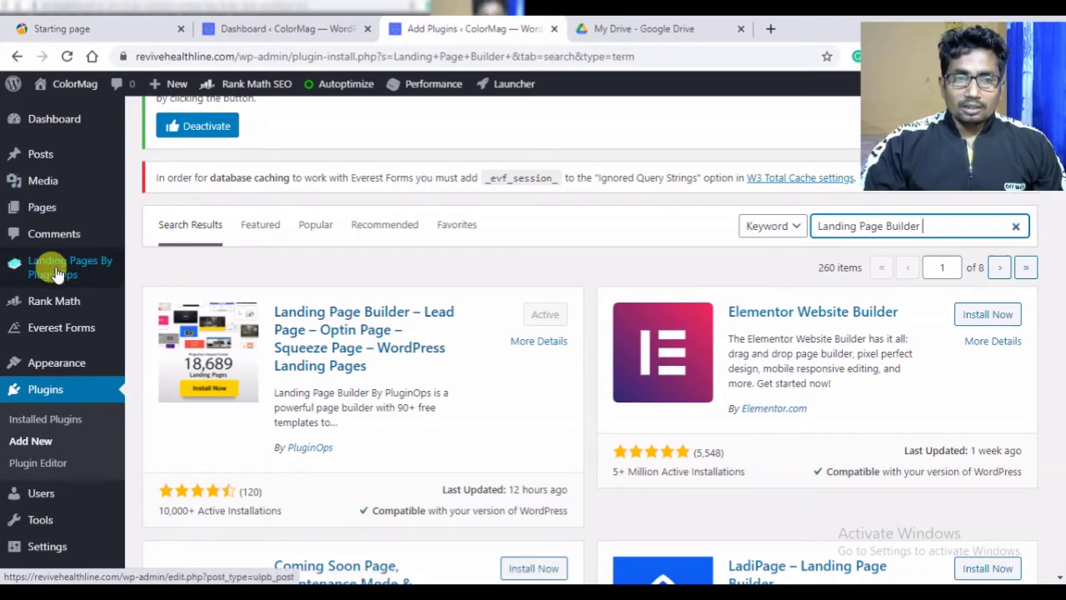
Step: Add a new landing page in Landing Pages By PluginOps and title it "weight loss"
{"action": "mouse_move", "coordinate": [57, 270]}
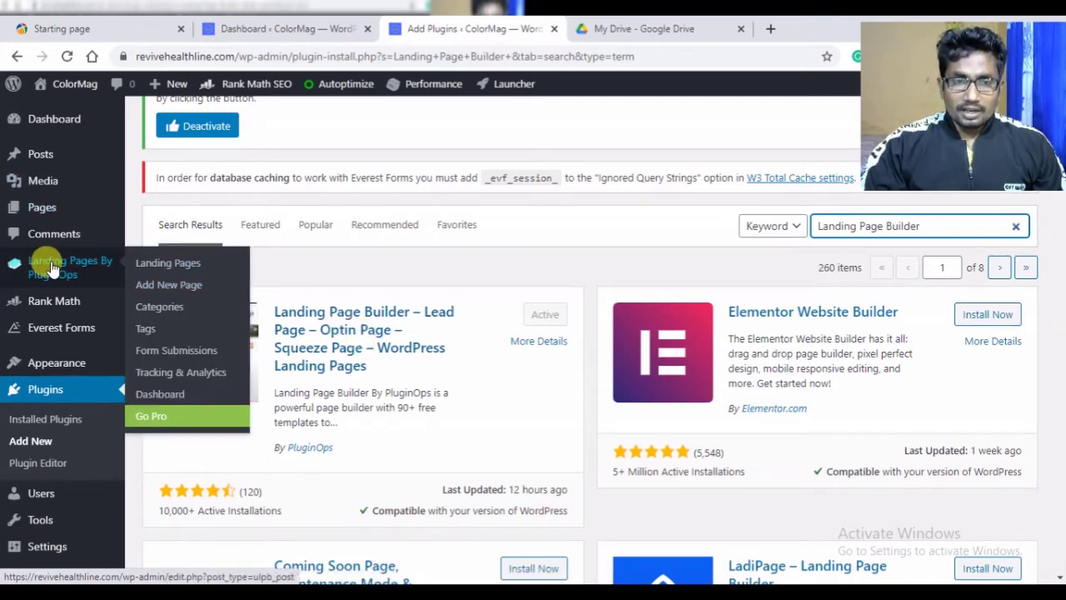
{"action": "left_click", "coordinate": [58, 262]}
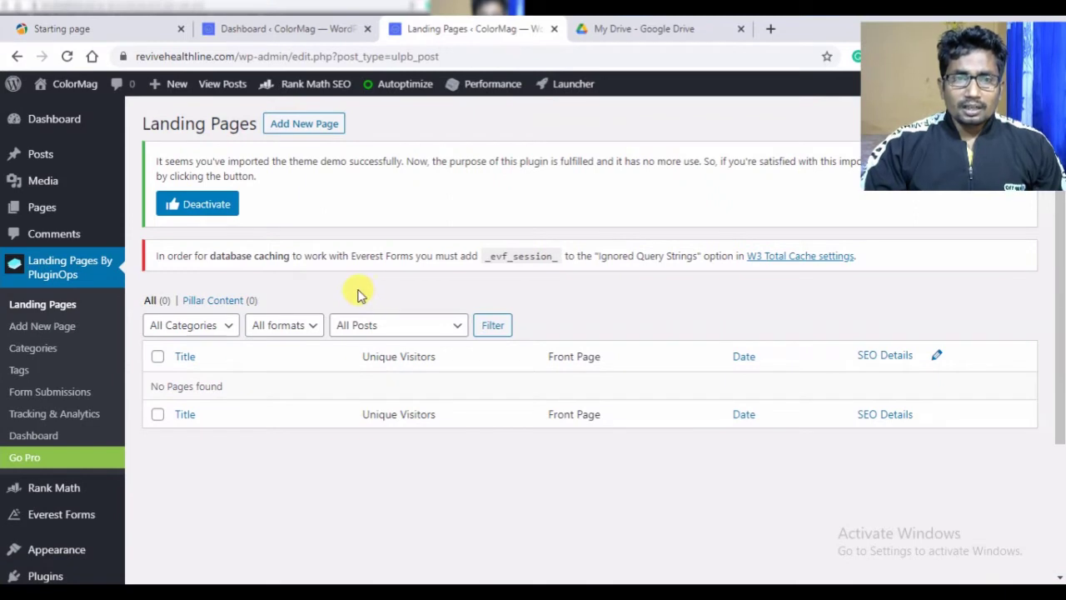
{"action": "left_click", "coordinate": [319, 127]}
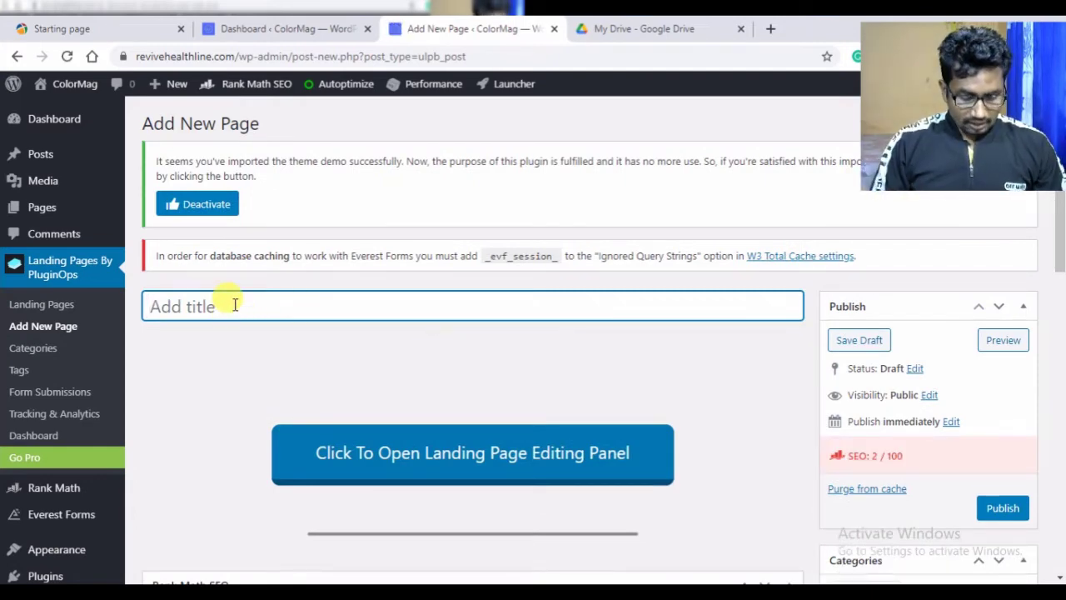
{"action": "type", "text": "wei"}
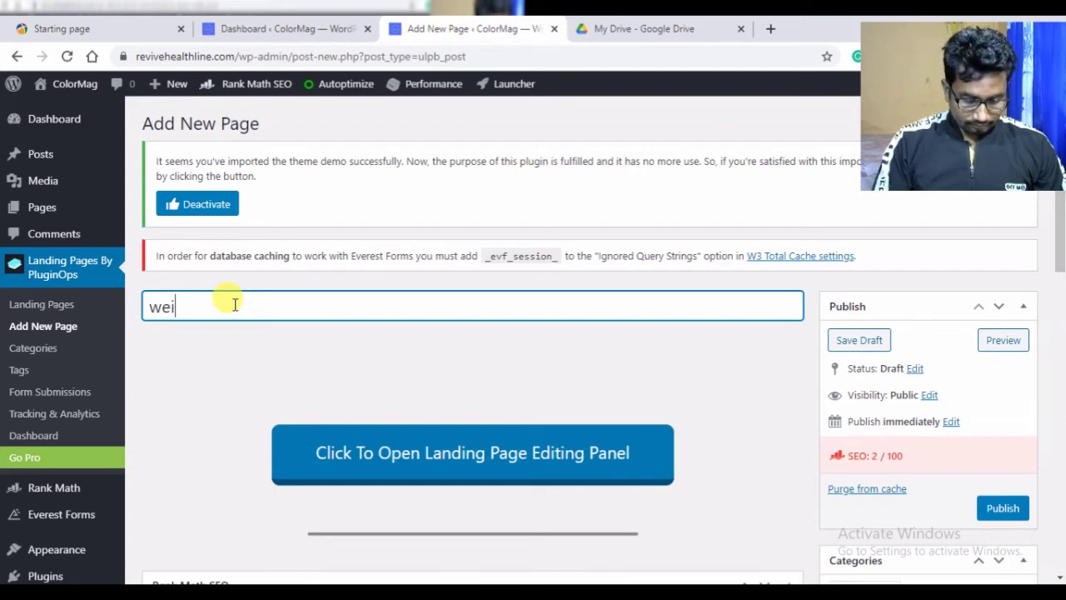
{"action": "type", "text": "ght loss"}
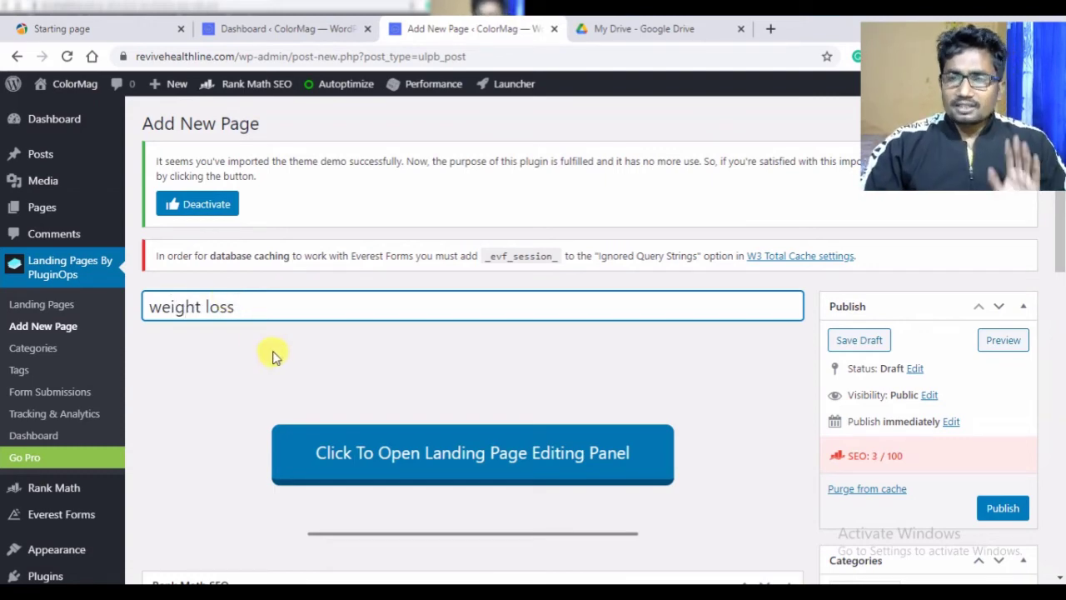
Step: Open the page's landing page editing panel and load the "Join Nutrition Certification Programs" template
{"action": "left_click", "coordinate": [508, 465]}
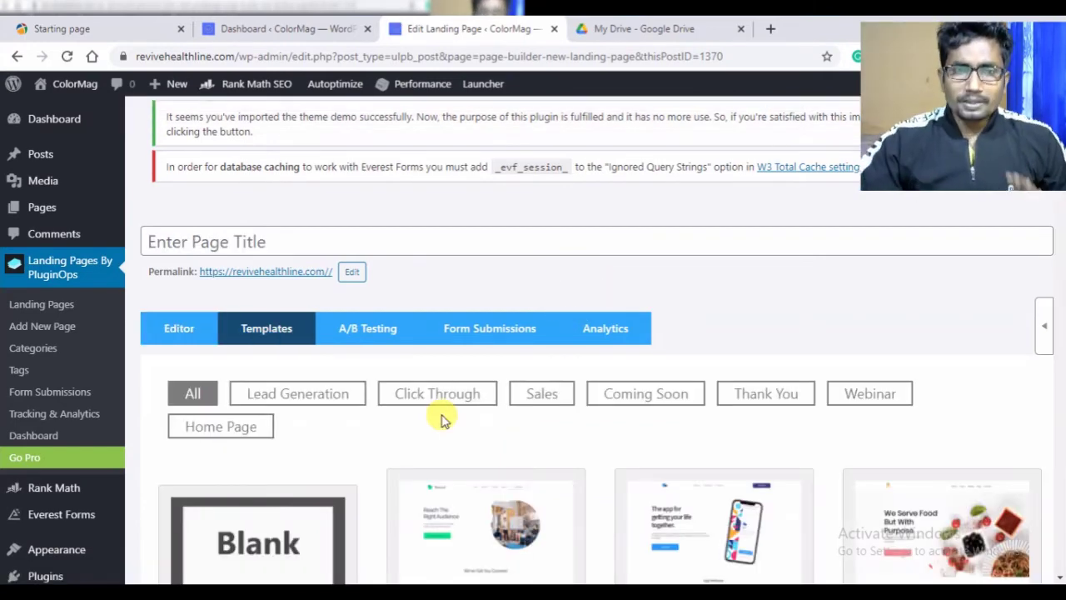
{"action": "scroll", "coordinate": [438, 439], "scroll_direction": "down", "scroll_amount": 4}
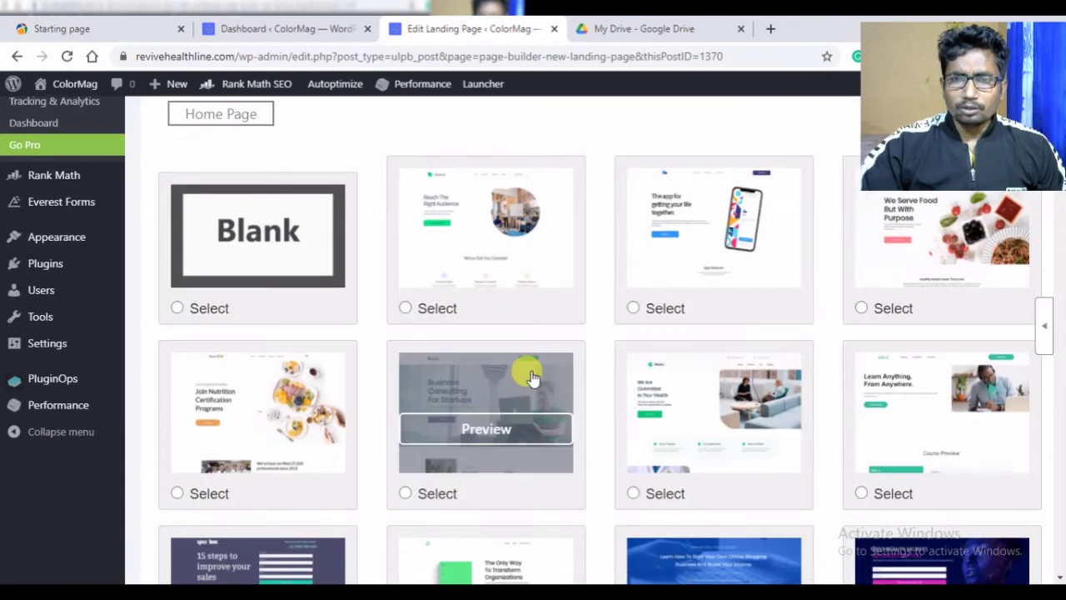
{"action": "scroll", "coordinate": [688, 400], "scroll_direction": "down", "scroll_amount": 3}
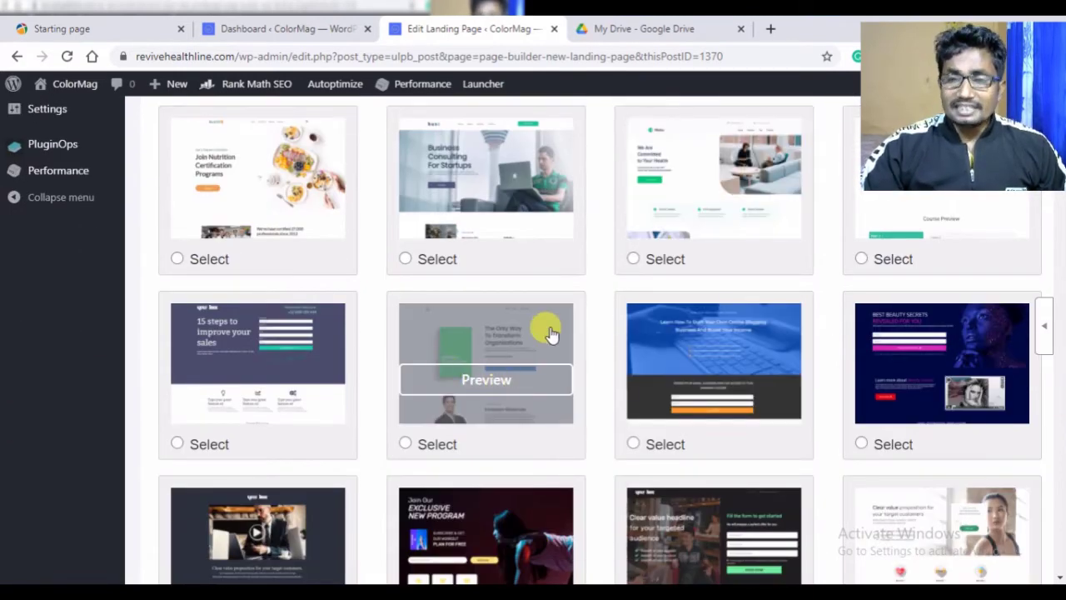
{"action": "scroll", "coordinate": [519, 335], "scroll_direction": "up", "scroll_amount": 2}
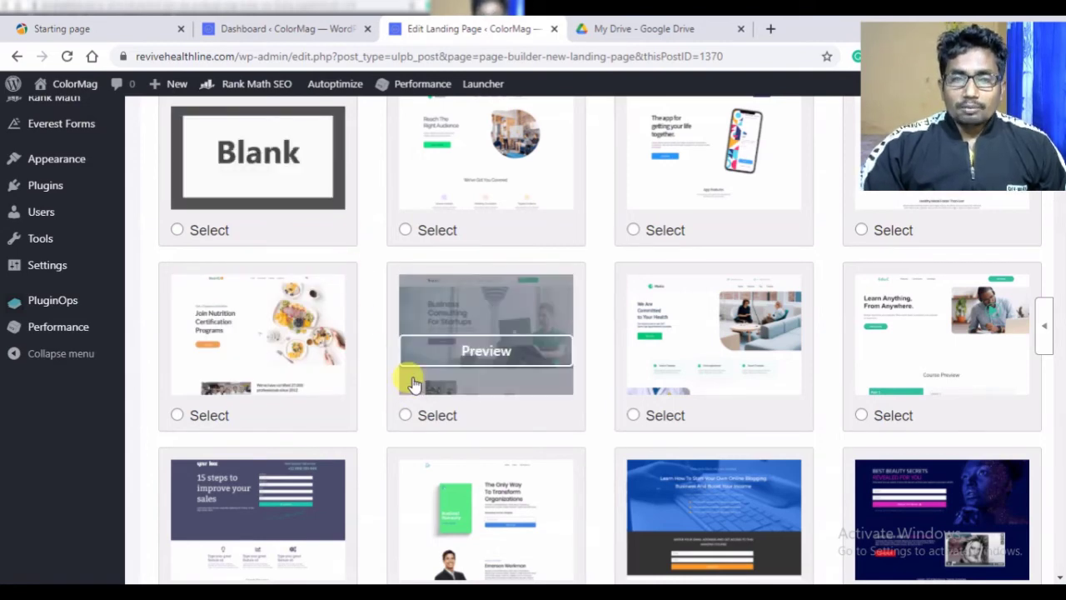
{"action": "left_click", "coordinate": [210, 412]}
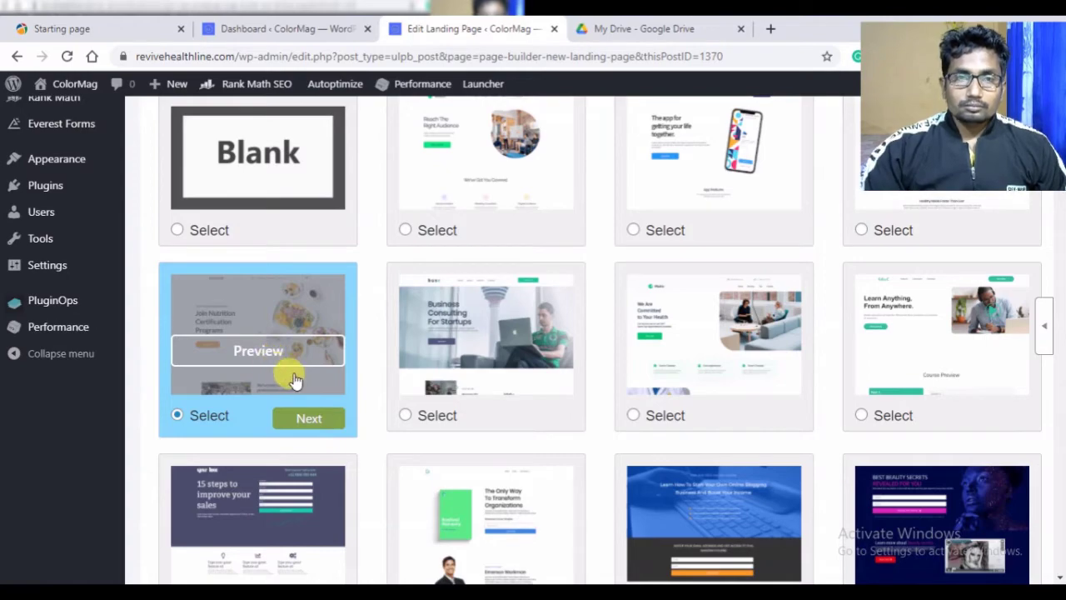
{"action": "scroll", "coordinate": [309, 369], "scroll_direction": "up", "scroll_amount": 5}
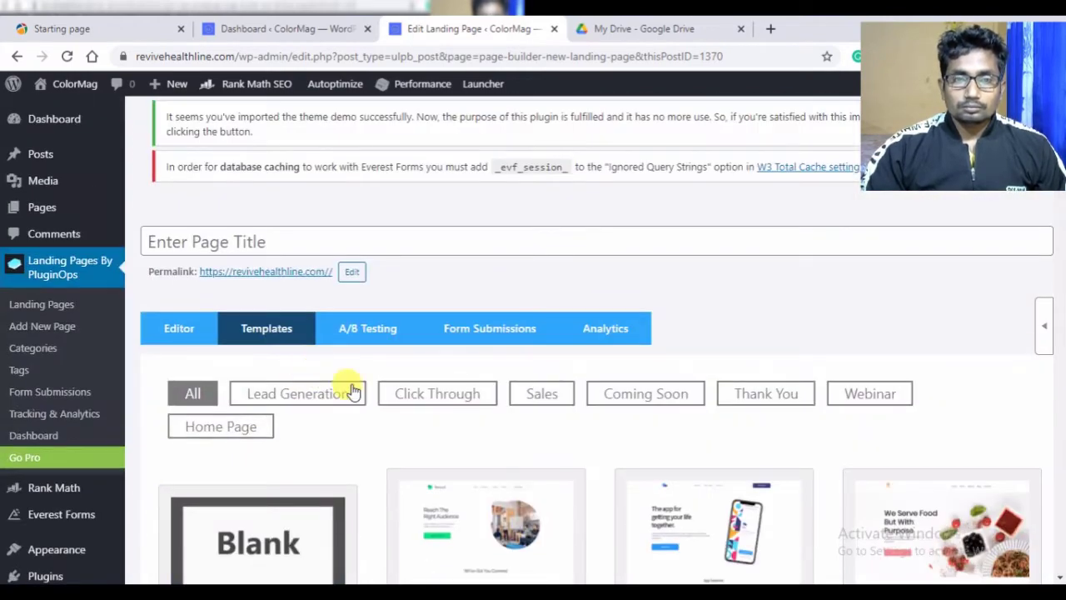
{"action": "scroll", "coordinate": [426, 441], "scroll_direction": "down", "scroll_amount": 8}
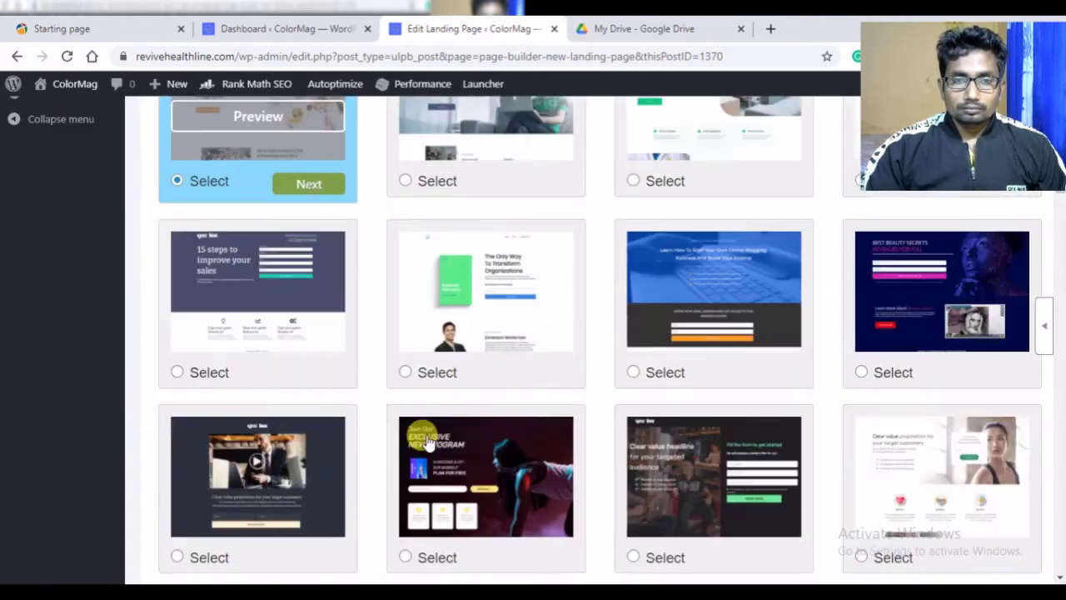
{"action": "scroll", "coordinate": [416, 439], "scroll_direction": "up", "scroll_amount": 3}
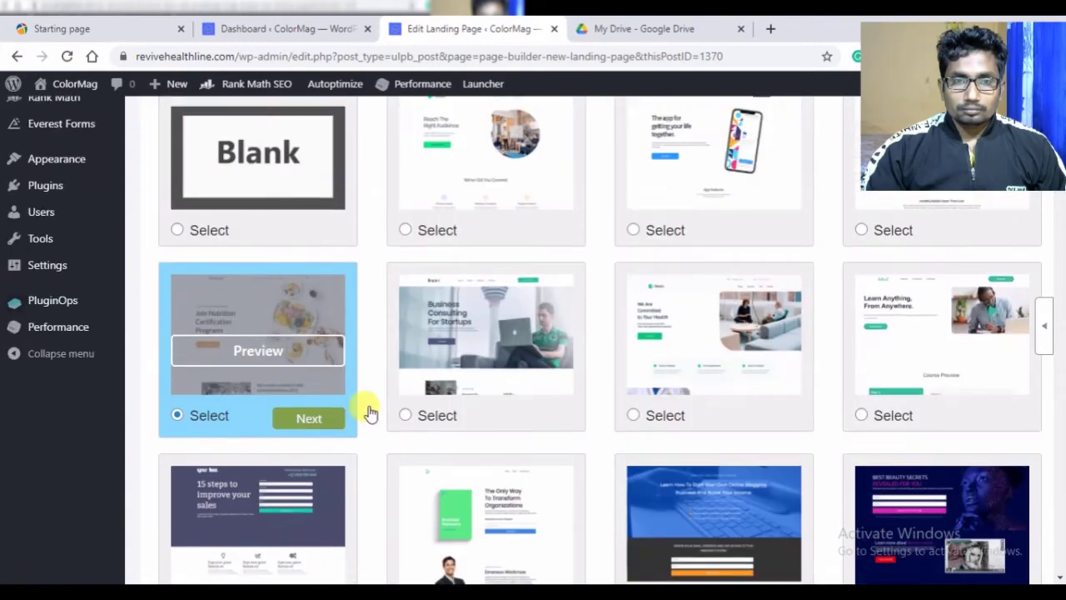
{"action": "left_click", "coordinate": [308, 419]}
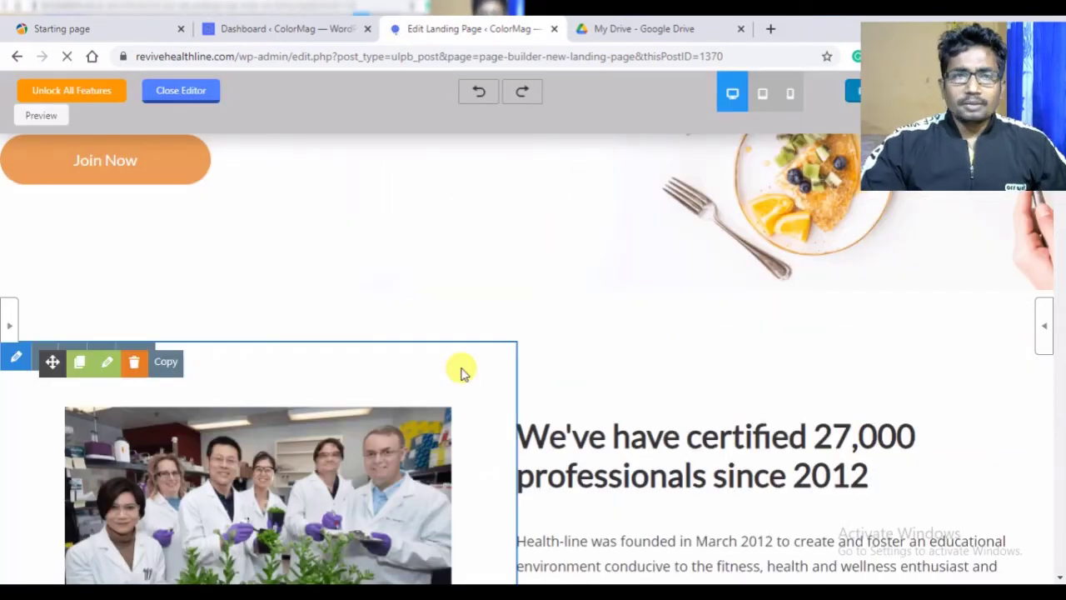
Step: Review the loaded nutrition template's sections in the desktop layout, from the hero down to the certification cards and back
{"action": "scroll", "coordinate": [567, 362], "scroll_direction": "down", "scroll_amount": 5}
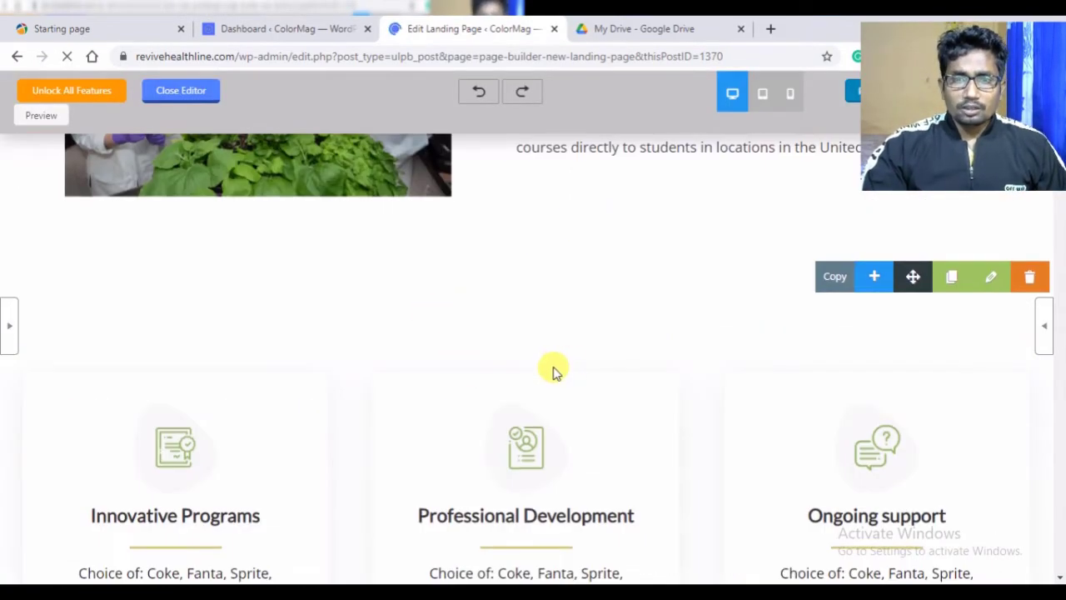
{"action": "scroll", "coordinate": [556, 371], "scroll_direction": "down", "scroll_amount": 8}
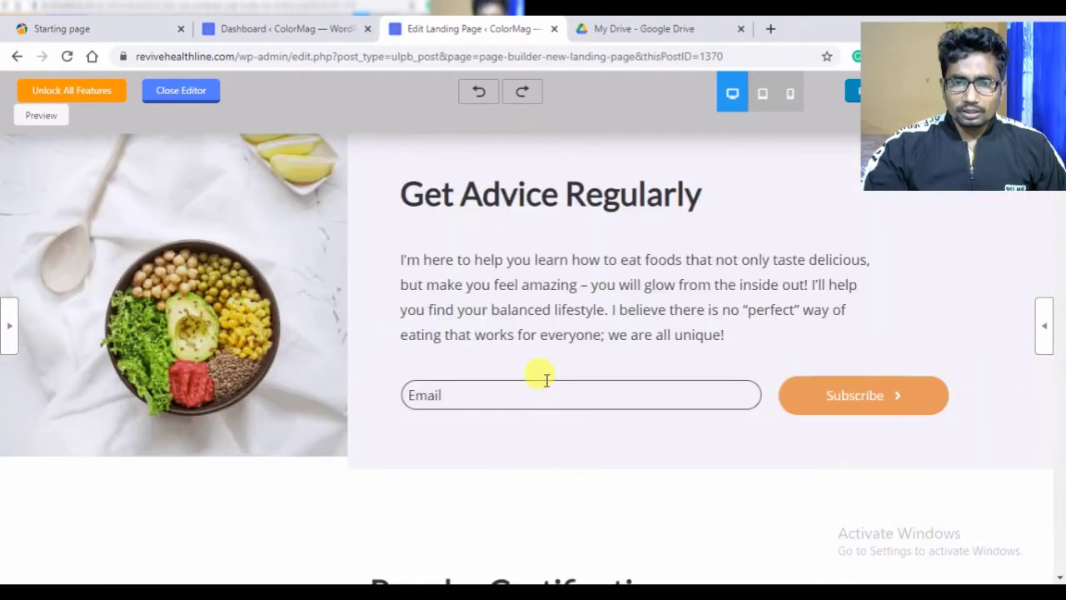
{"action": "scroll", "coordinate": [545, 380], "scroll_direction": "down", "scroll_amount": 10}
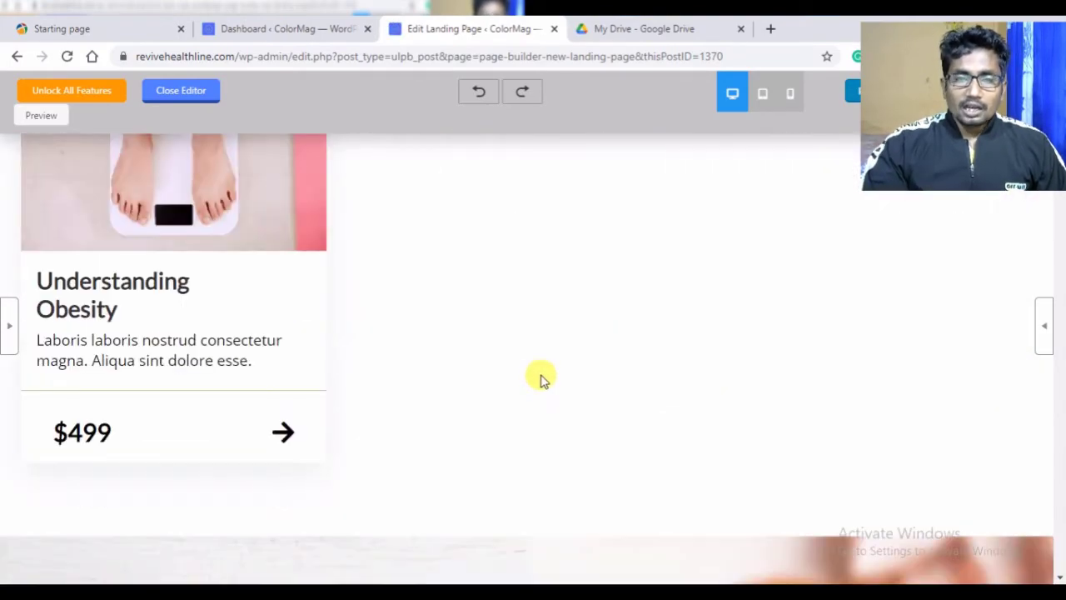
{"action": "scroll", "coordinate": [541, 379], "scroll_direction": "up", "scroll_amount": 15}
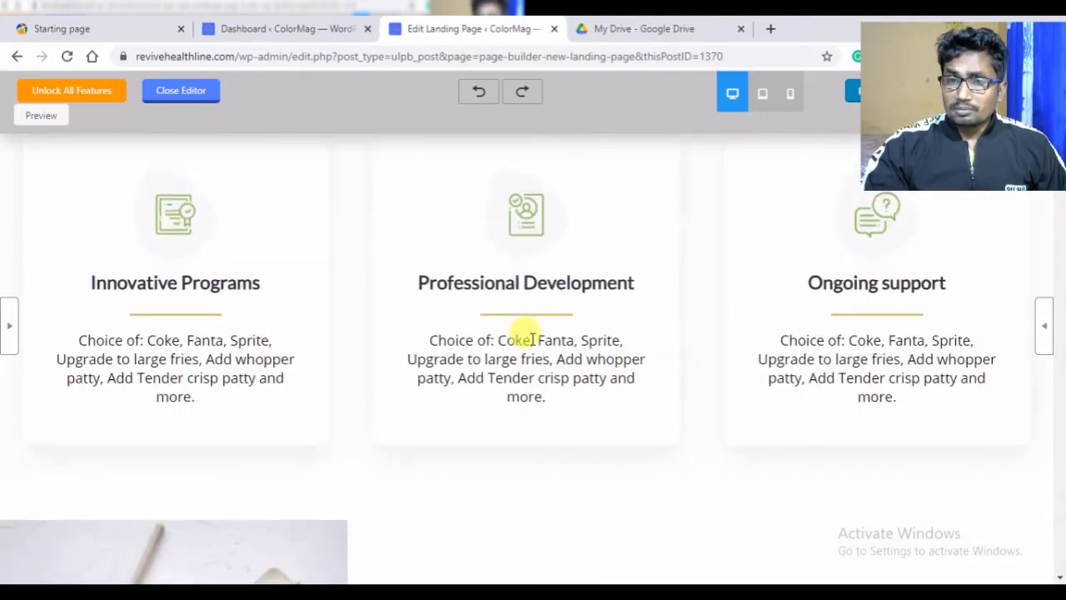
{"action": "scroll", "coordinate": [531, 340], "scroll_direction": "up", "scroll_amount": 10}
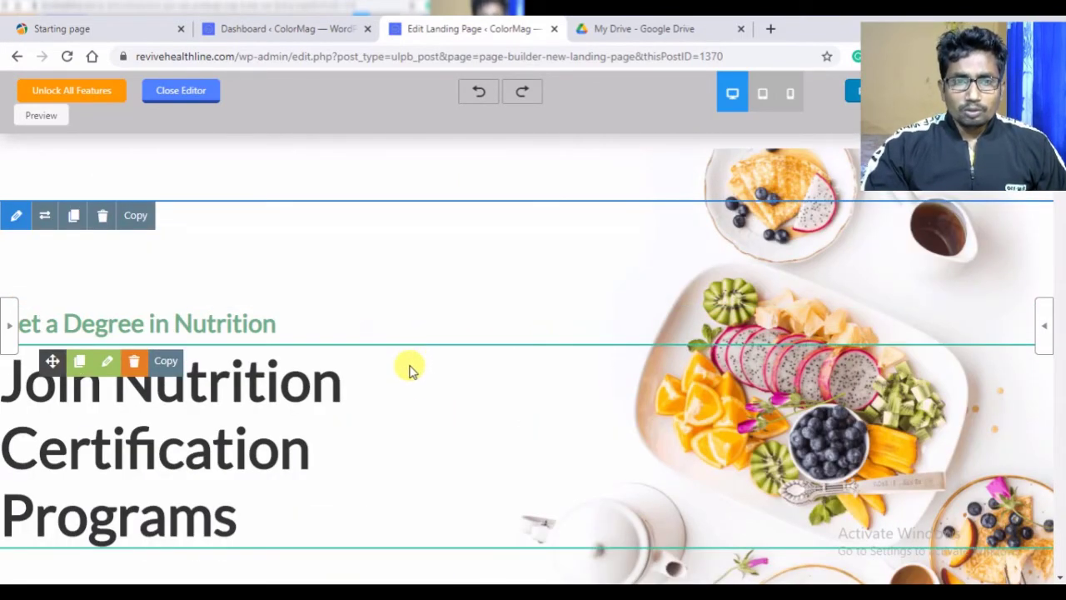
{"action": "scroll", "coordinate": [442, 379], "scroll_direction": "up", "scroll_amount": 2}
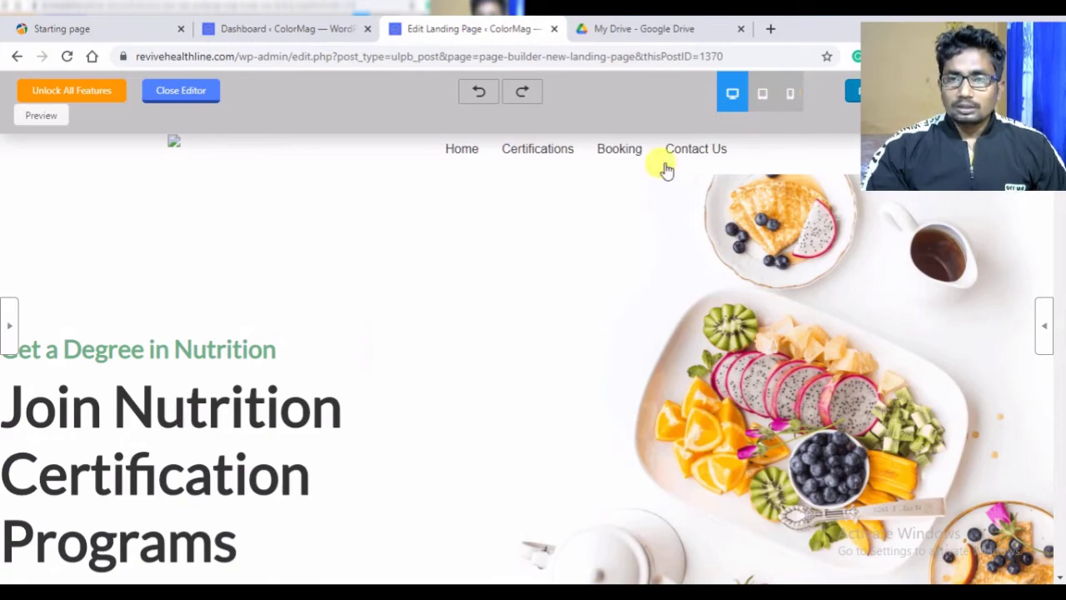
Step: Check how the template's sections and certification cards are laid out in the mobile view
{"action": "scroll", "coordinate": [583, 243], "scroll_direction": "down", "scroll_amount": 10}
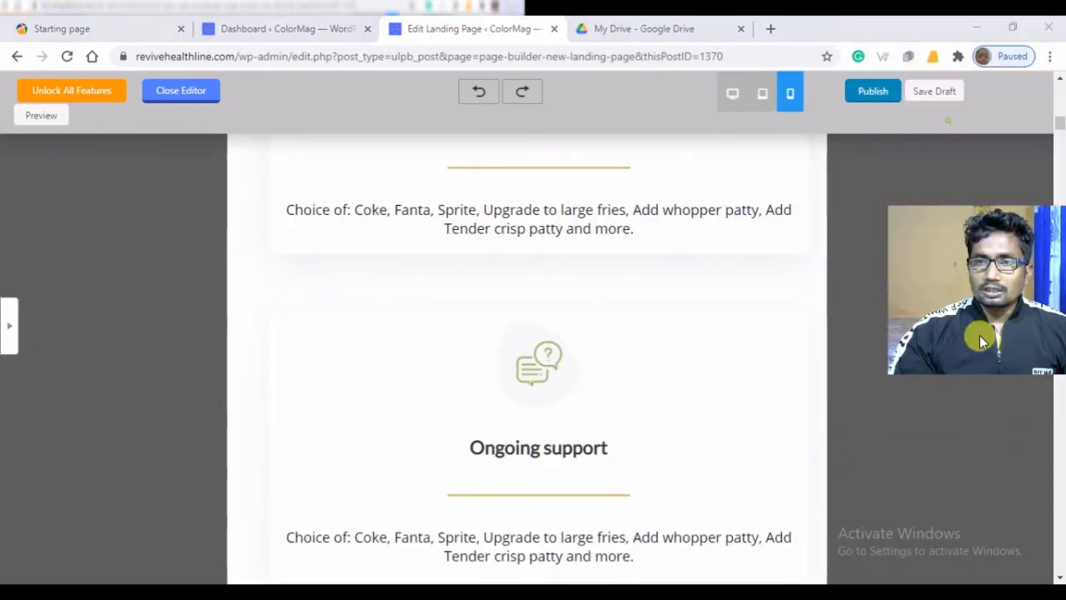
{"action": "scroll", "coordinate": [746, 283], "scroll_direction": "down", "scroll_amount": 4}
{"action": "scroll", "coordinate": [510, 337], "scroll_direction": "down", "scroll_amount": 4}
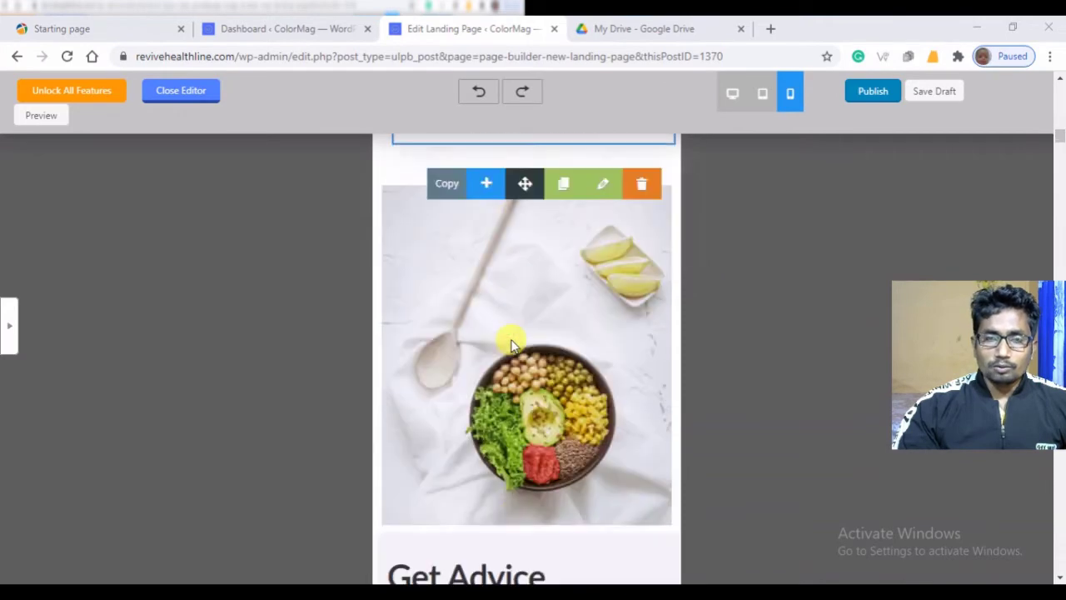
{"action": "scroll", "coordinate": [510, 338], "scroll_direction": "down", "scroll_amount": 10}
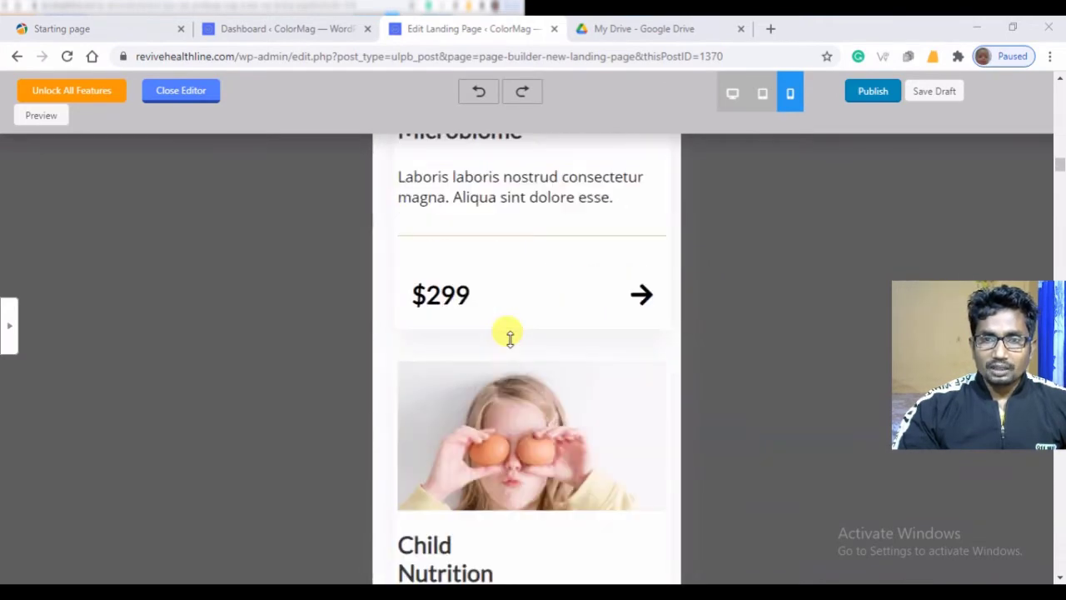
{"action": "scroll", "coordinate": [510, 338], "scroll_direction": "down", "scroll_amount": 6}
{"action": "scroll", "coordinate": [510, 334], "scroll_direction": "up", "scroll_amount": 8}
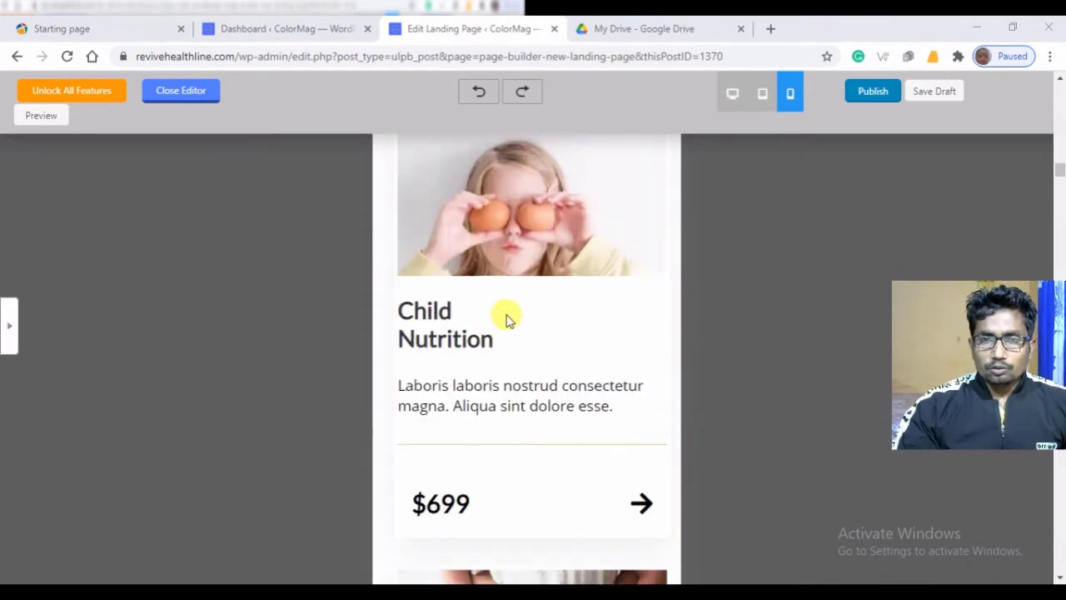
{"action": "scroll", "coordinate": [510, 315], "scroll_direction": "up", "scroll_amount": 5}
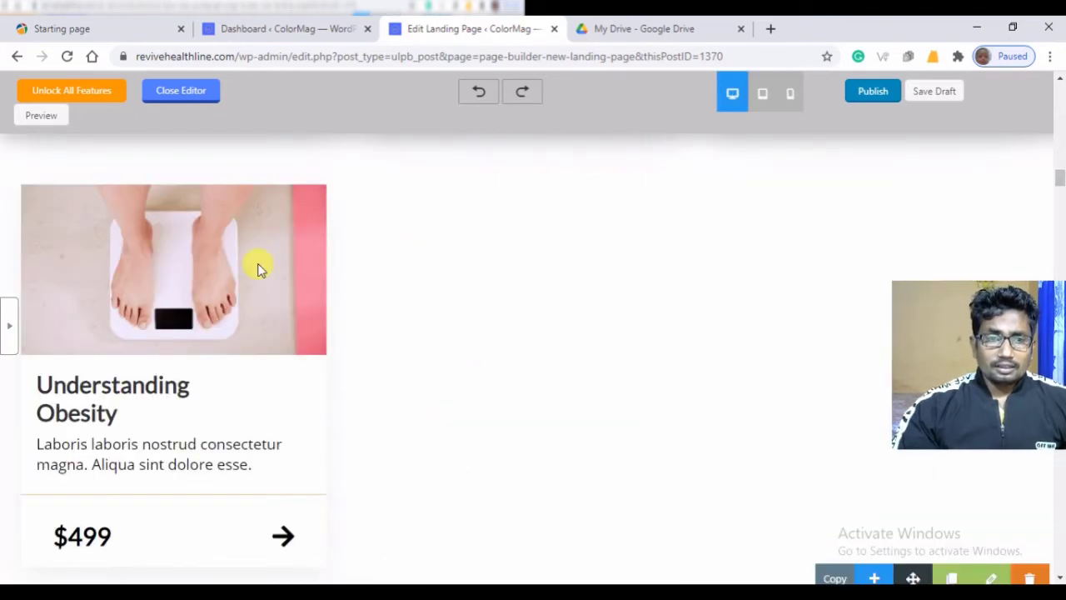
Step: Open the text settings of the "Understanding Obesity" card heading in the desktop layout
{"action": "mouse_move", "coordinate": [150, 304]}
{"action": "mouse_move", "coordinate": [146, 382]}
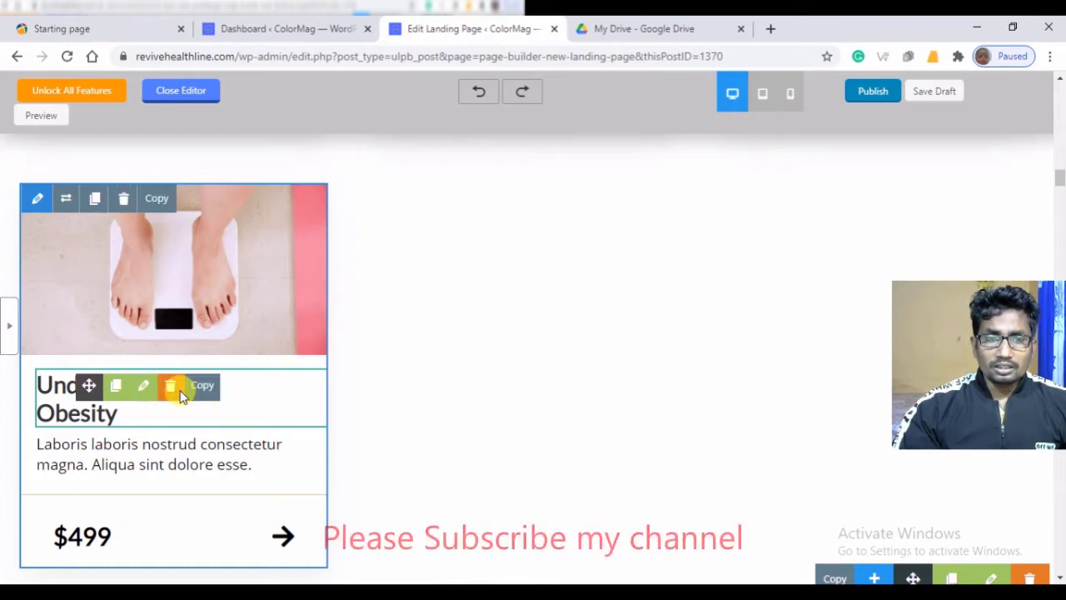
{"action": "left_click", "coordinate": [143, 385]}
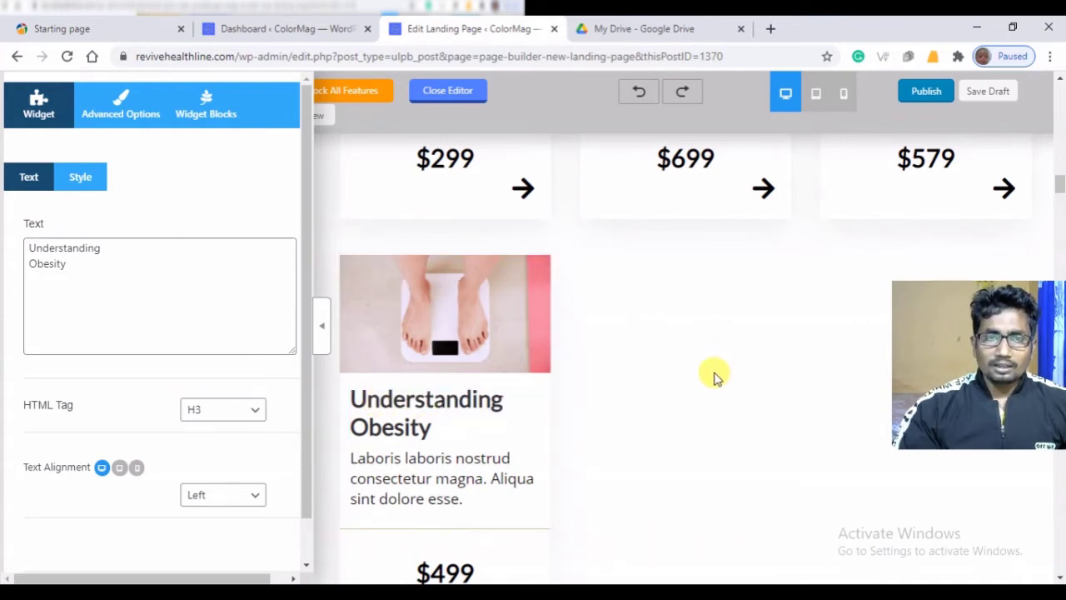
{"action": "scroll", "coordinate": [712, 367], "scroll_direction": "up", "scroll_amount": 8}
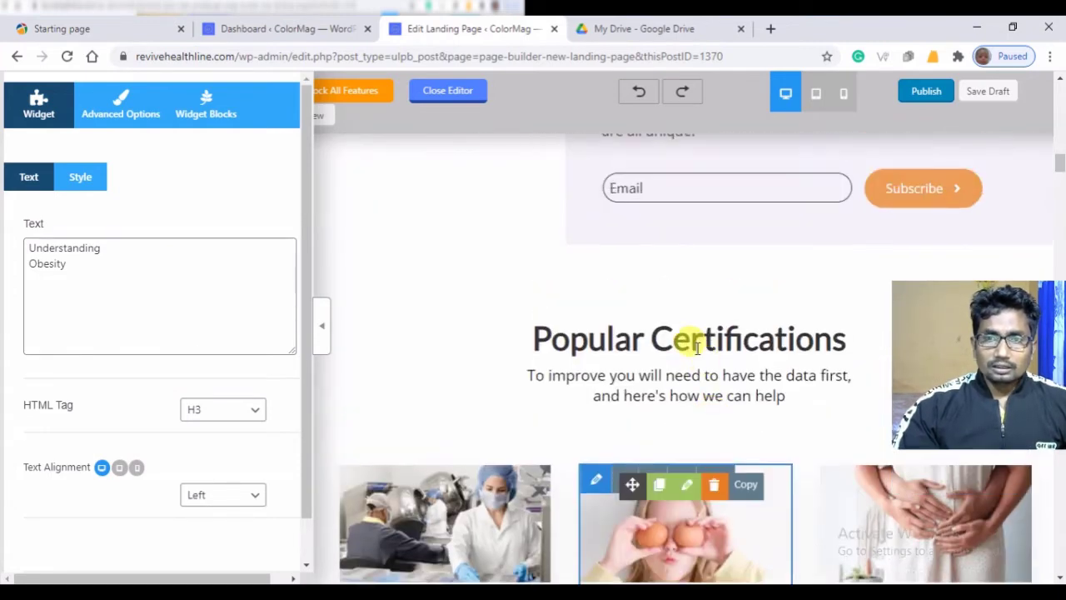
{"action": "scroll", "coordinate": [657, 325], "scroll_direction": "up", "scroll_amount": 3}
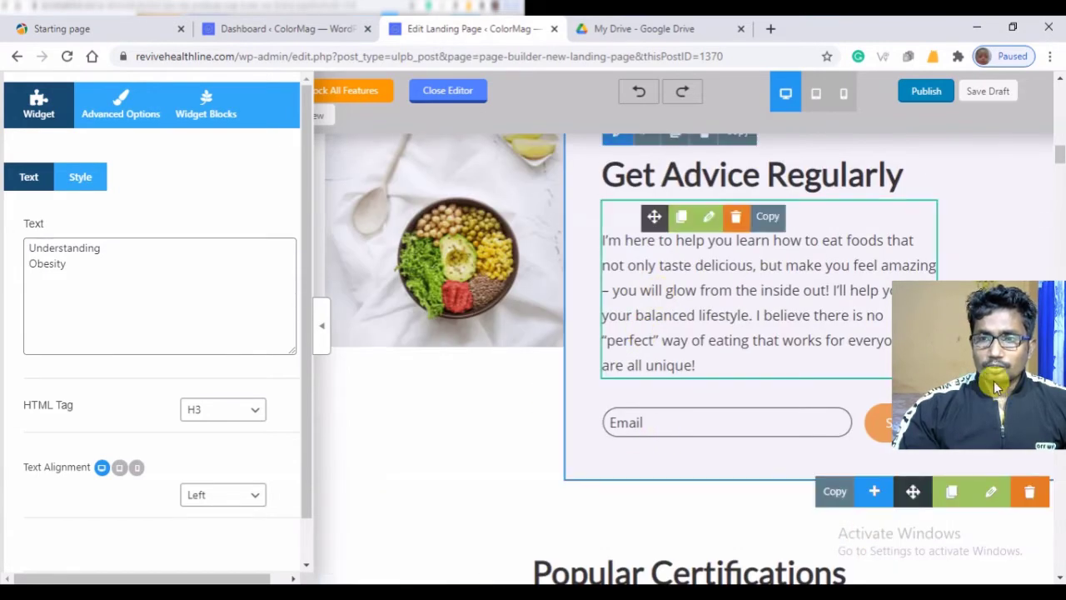
{"action": "scroll", "coordinate": [638, 266], "scroll_direction": "up", "scroll_amount": 2}
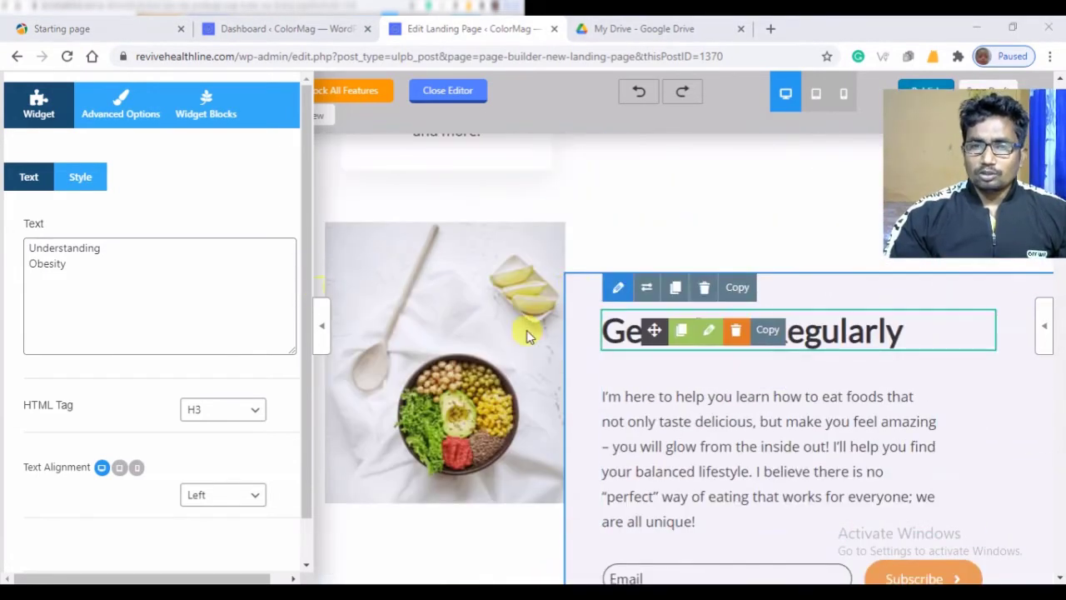
Step: Set the success action of the "Get Advice Regularly" section's subscribe form to Redirect To URL
{"action": "scroll", "coordinate": [743, 355], "scroll_direction": "down", "scroll_amount": 3}
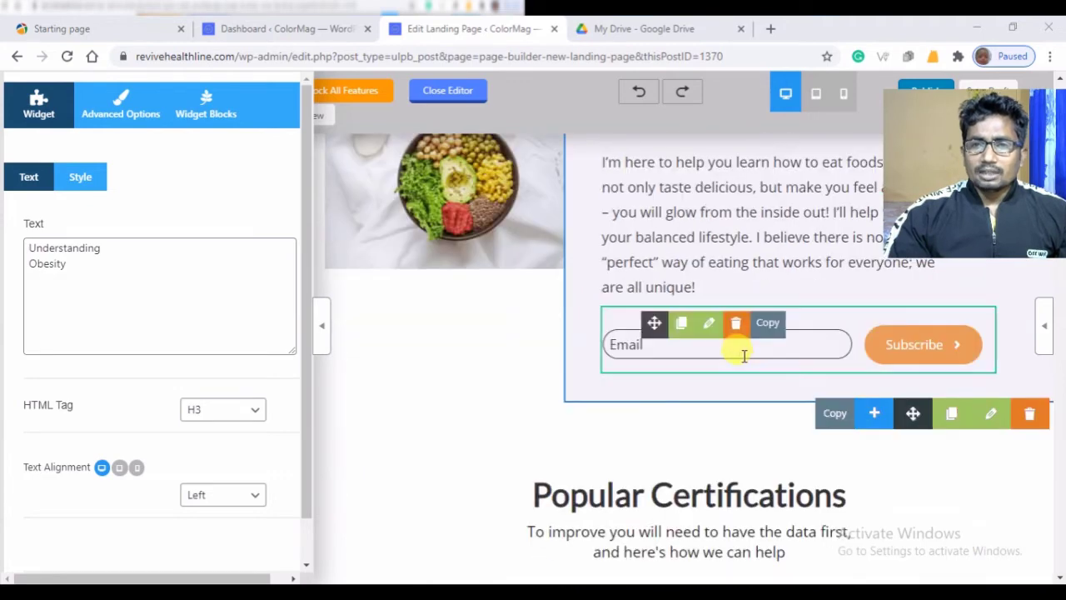
{"action": "scroll", "coordinate": [692, 391], "scroll_direction": "up", "scroll_amount": 2}
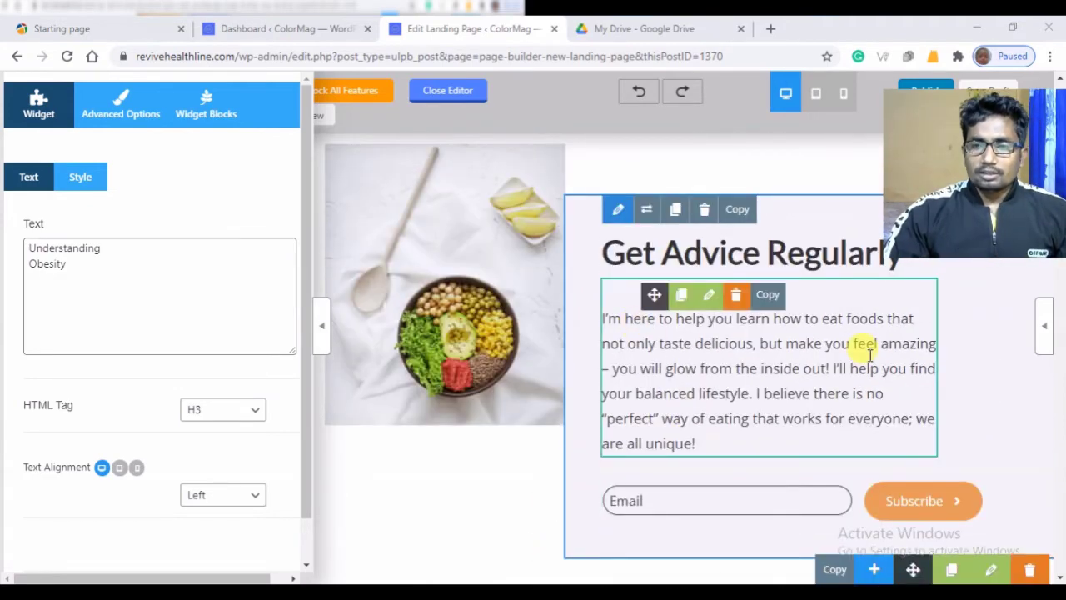
{"action": "scroll", "coordinate": [870, 354], "scroll_direction": "down", "scroll_amount": 2}
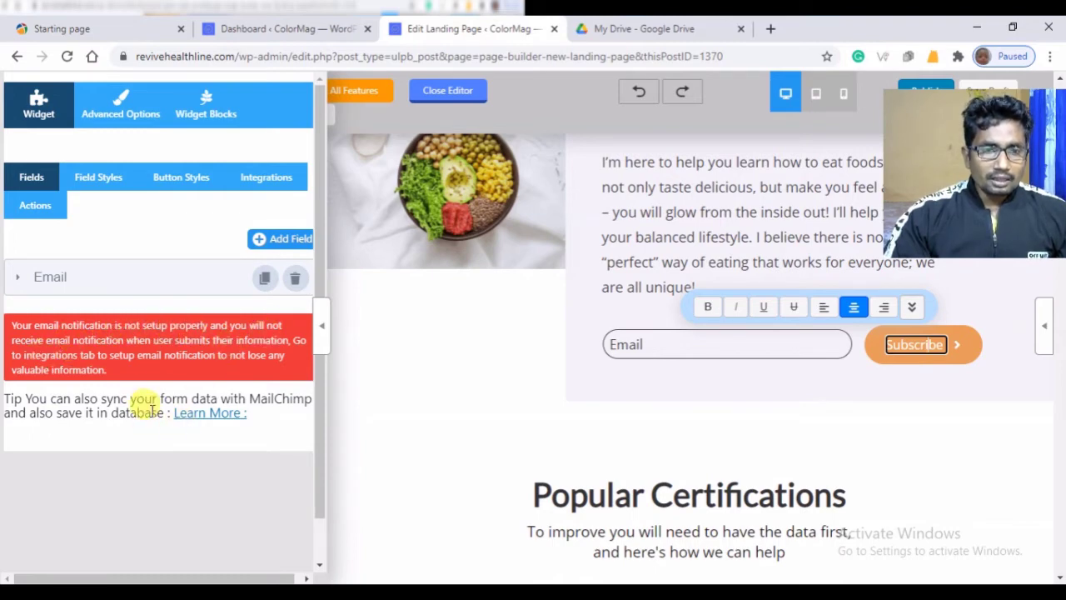
{"action": "left_click", "coordinate": [185, 188]}
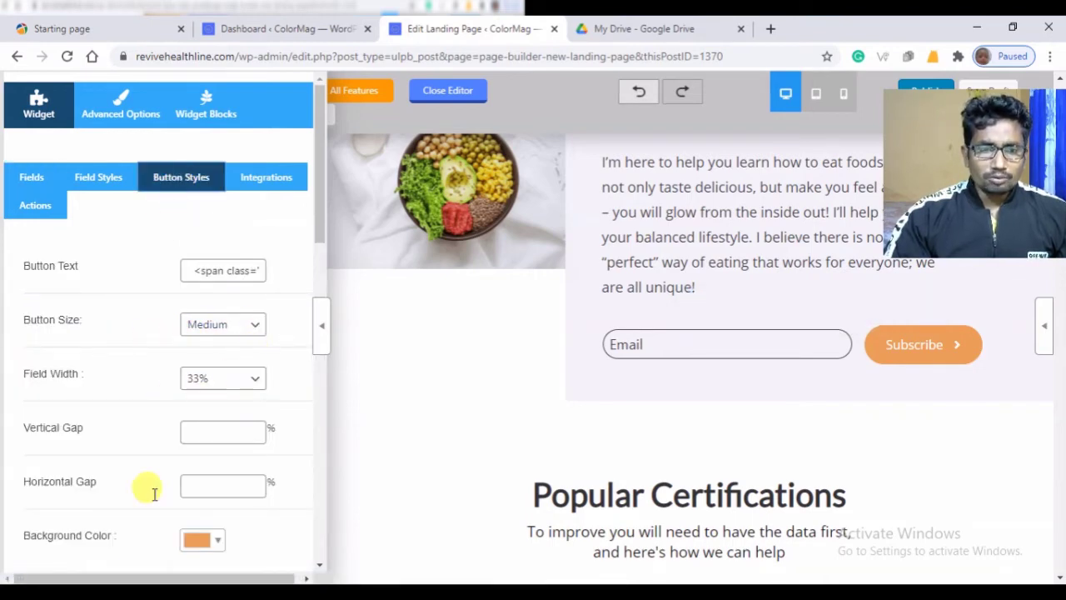
{"action": "left_click", "coordinate": [38, 209]}
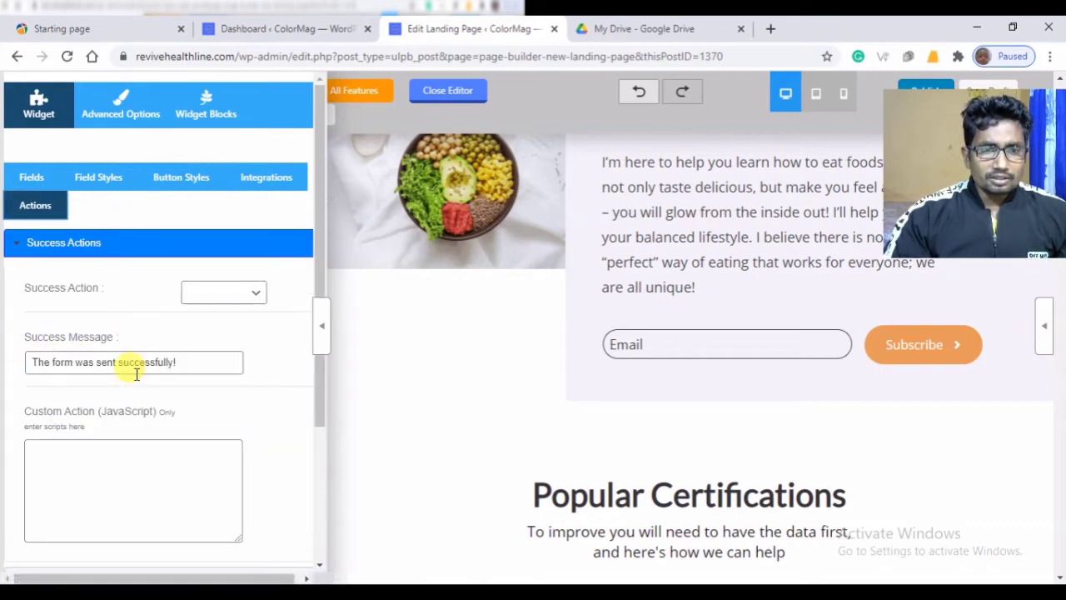
{"action": "left_click", "coordinate": [255, 294]}
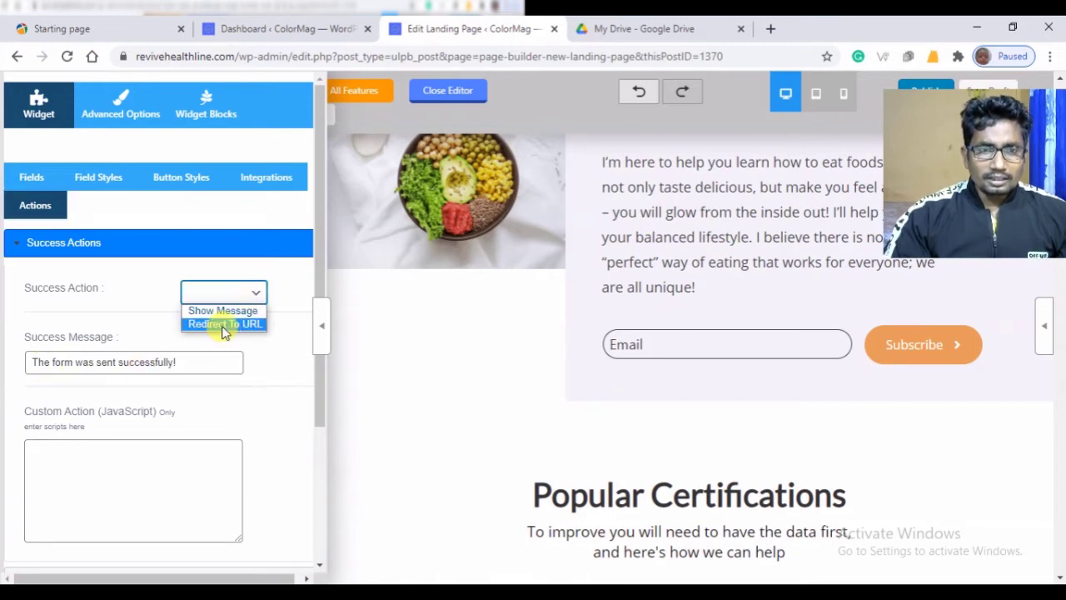
{"action": "left_click", "coordinate": [225, 325]}
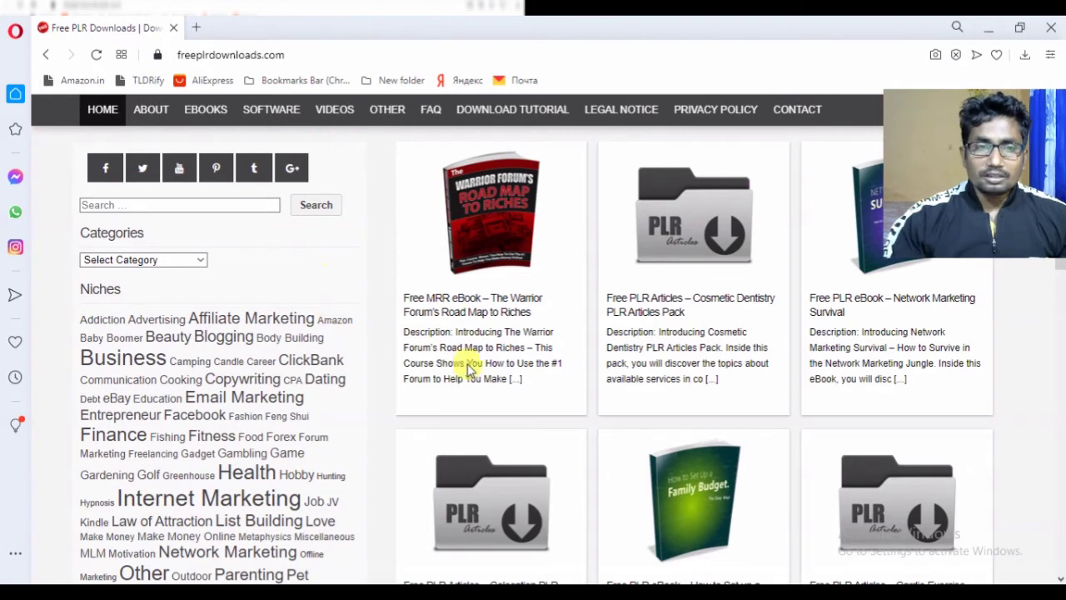
Step: Switch to the Opera window with freeplrdownloads.com, search it for "weight loss" and browse the offered eBooks and article packs
{"action": "left_click", "coordinate": [131, 204]}
{"action": "type", "text": "we"}
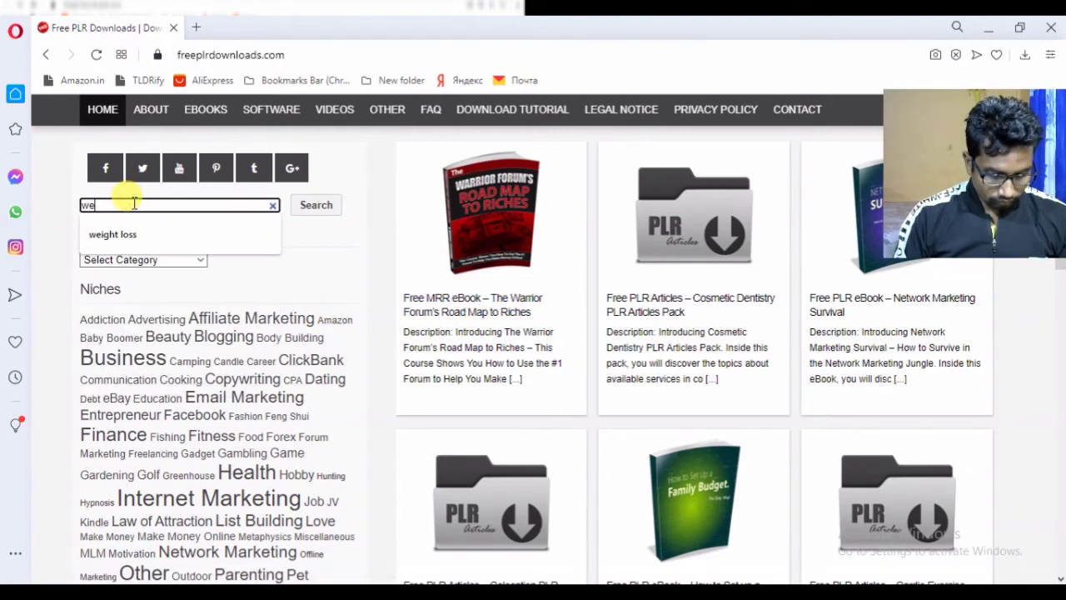
{"action": "type", "text": "ight loss"}
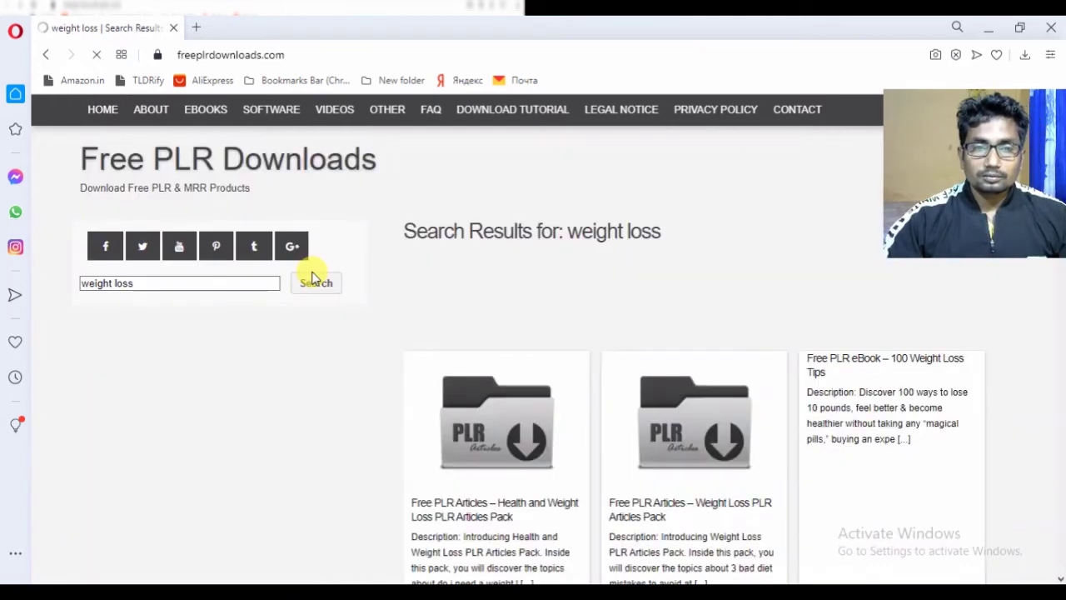
{"action": "scroll", "coordinate": [679, 400], "scroll_direction": "down", "scroll_amount": 2}
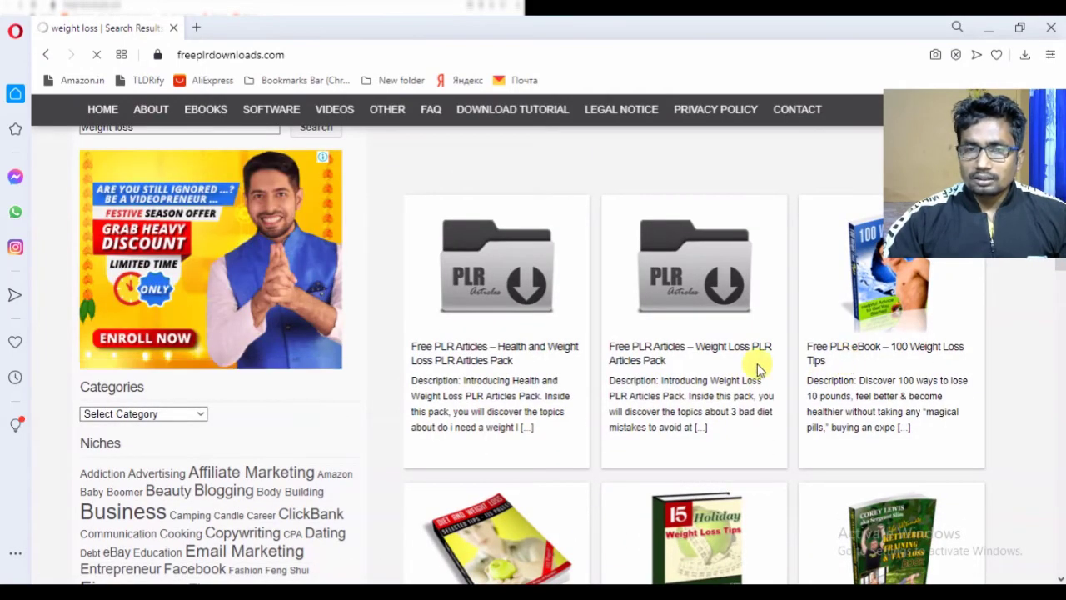
{"action": "scroll", "coordinate": [870, 380], "scroll_direction": "down", "scroll_amount": 3}
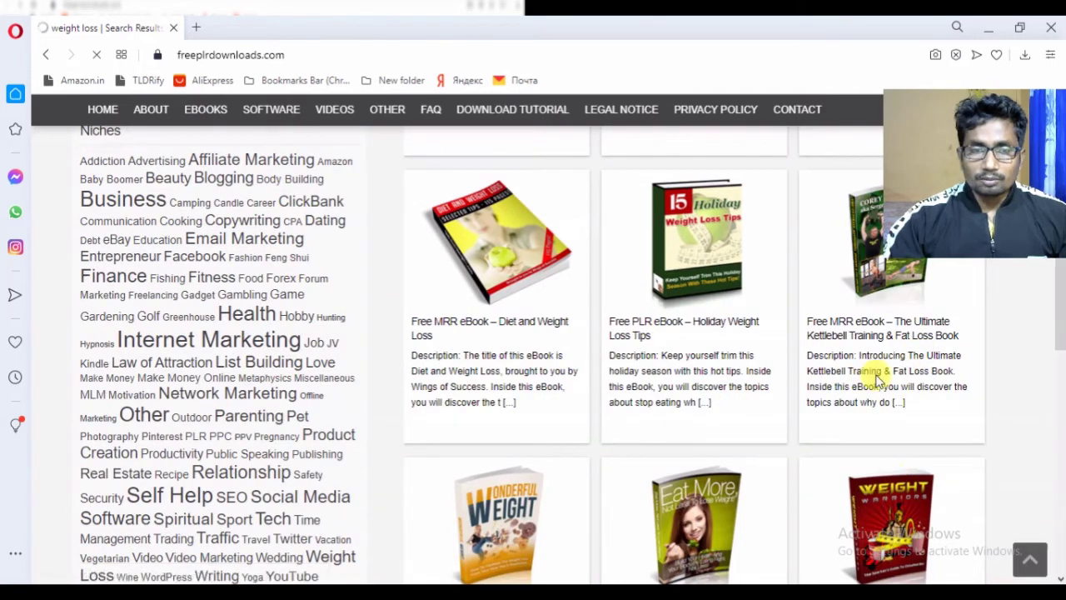
{"action": "scroll", "coordinate": [875, 380], "scroll_direction": "up", "scroll_amount": 1}
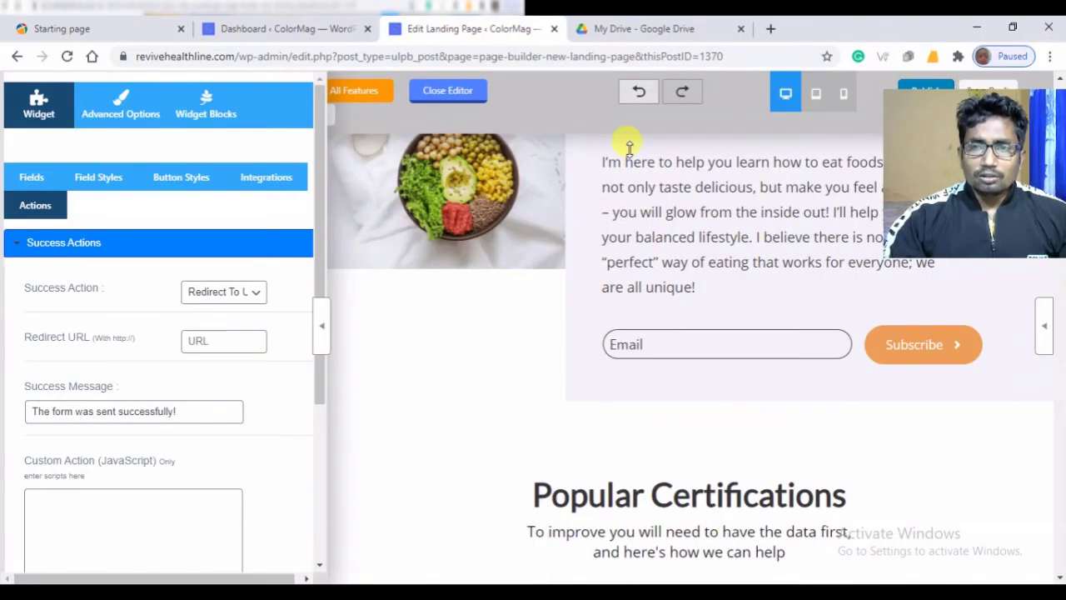
Step: Switch to Google Drive in Chrome, dismiss the notification request, and open the document "How to lose weight with the right food"
{"action": "left_click", "coordinate": [627, 32]}
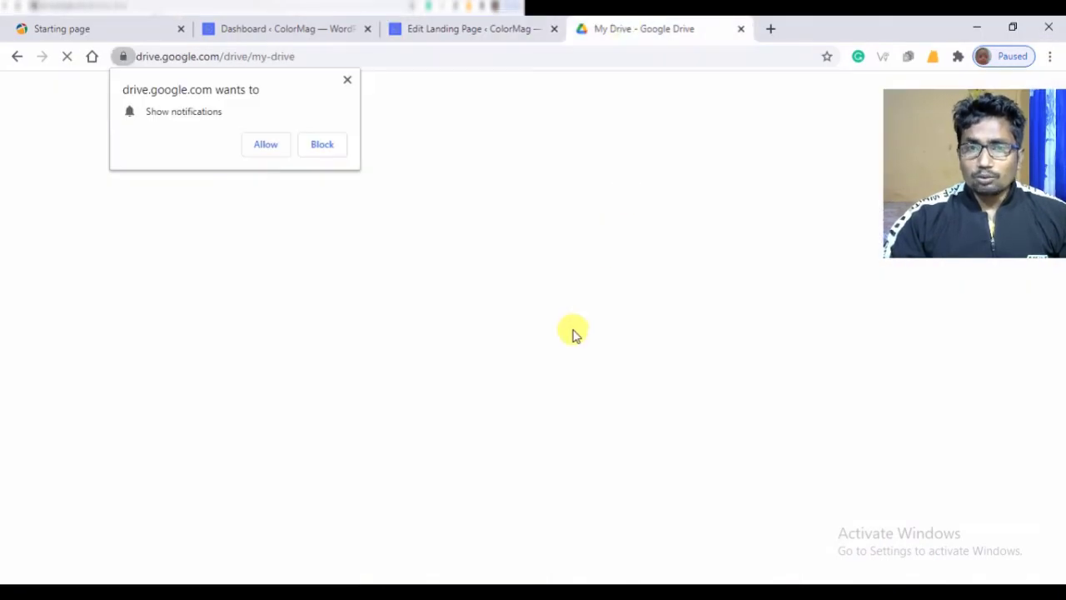
{"action": "left_click", "coordinate": [346, 80]}
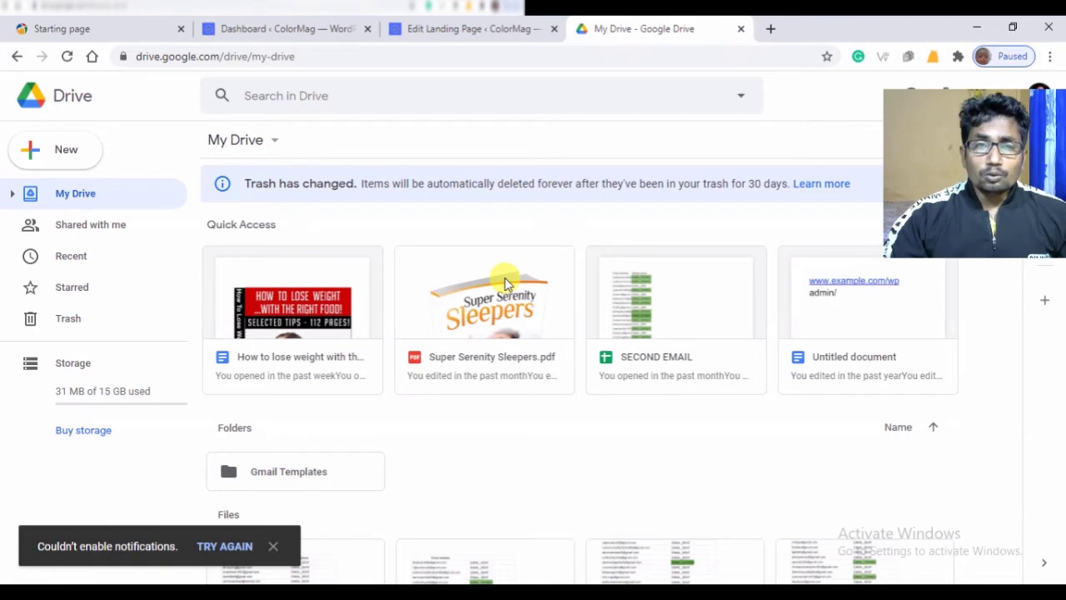
{"action": "left_click", "coordinate": [273, 142]}
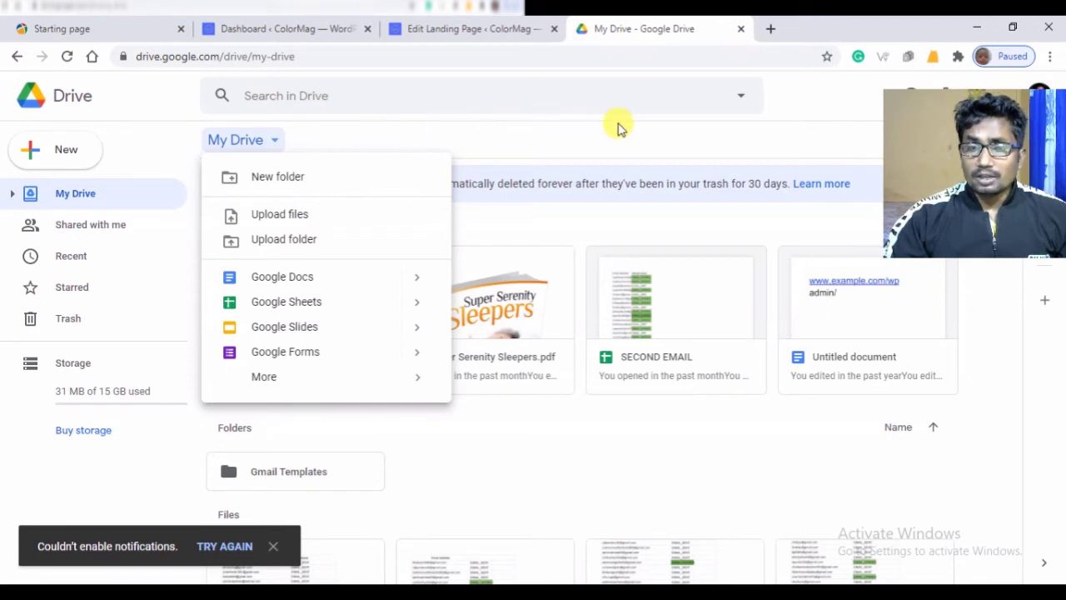
{"action": "left_click", "coordinate": [630, 144]}
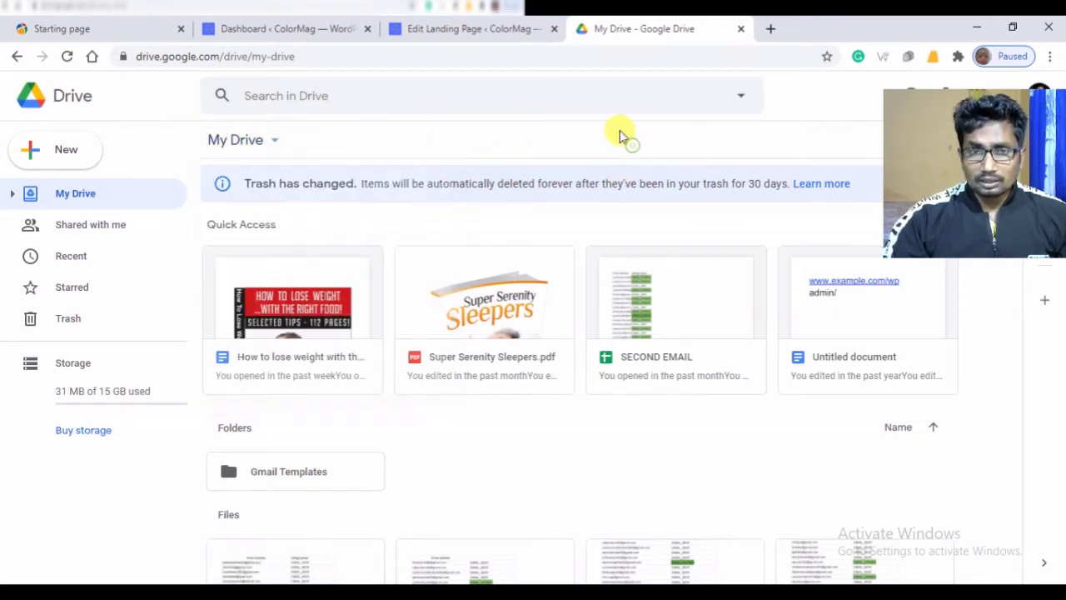
{"action": "left_click", "coordinate": [304, 348]}
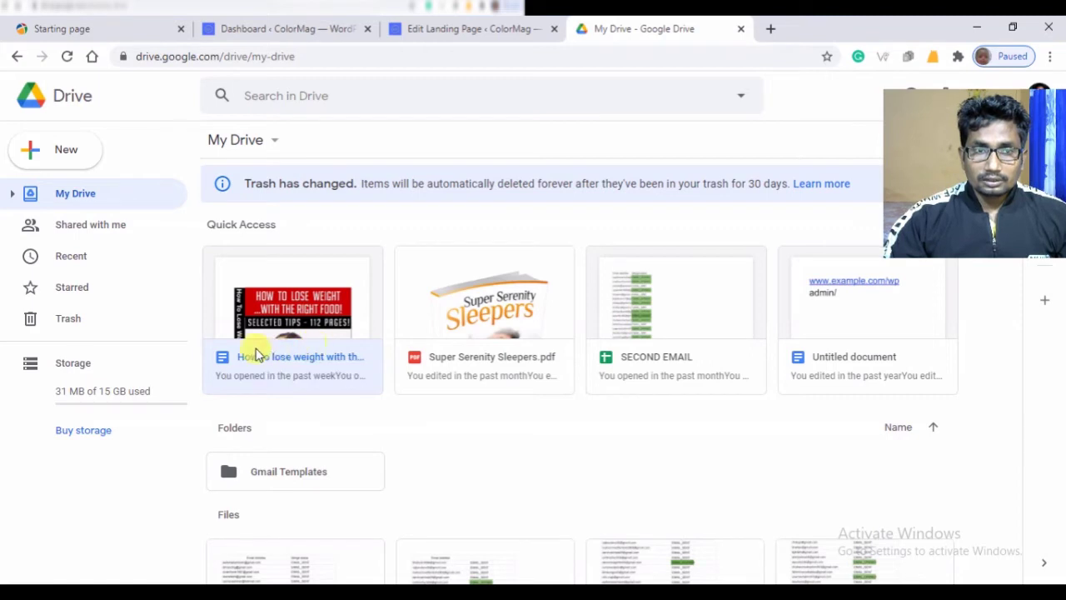
{"action": "double_click", "coordinate": [304, 358]}
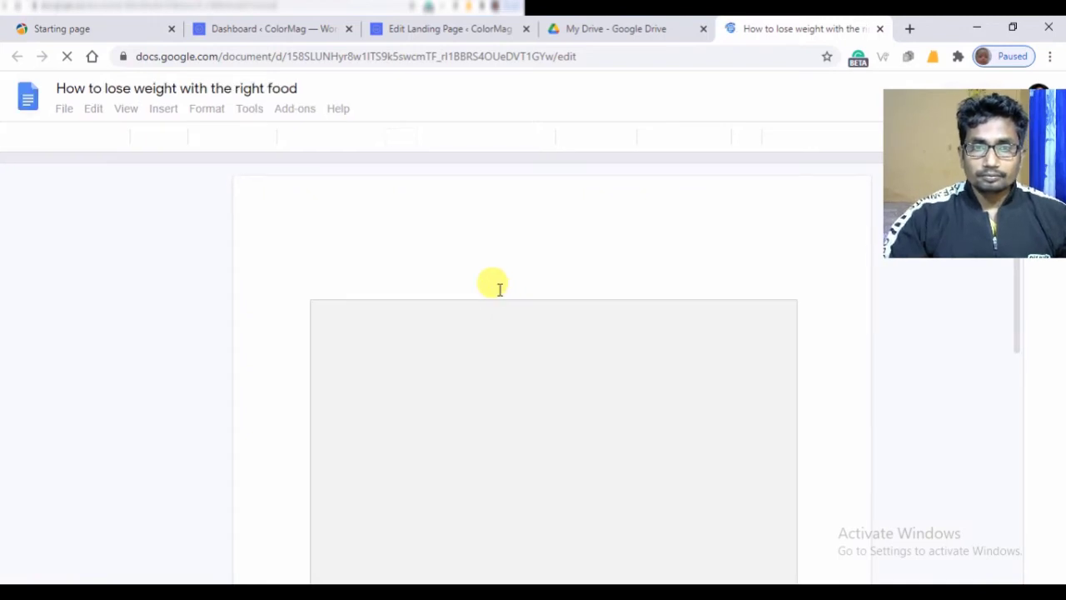
{"action": "left_click_drag", "start_coordinate": [942, 155], "coordinate": [978, 336]}
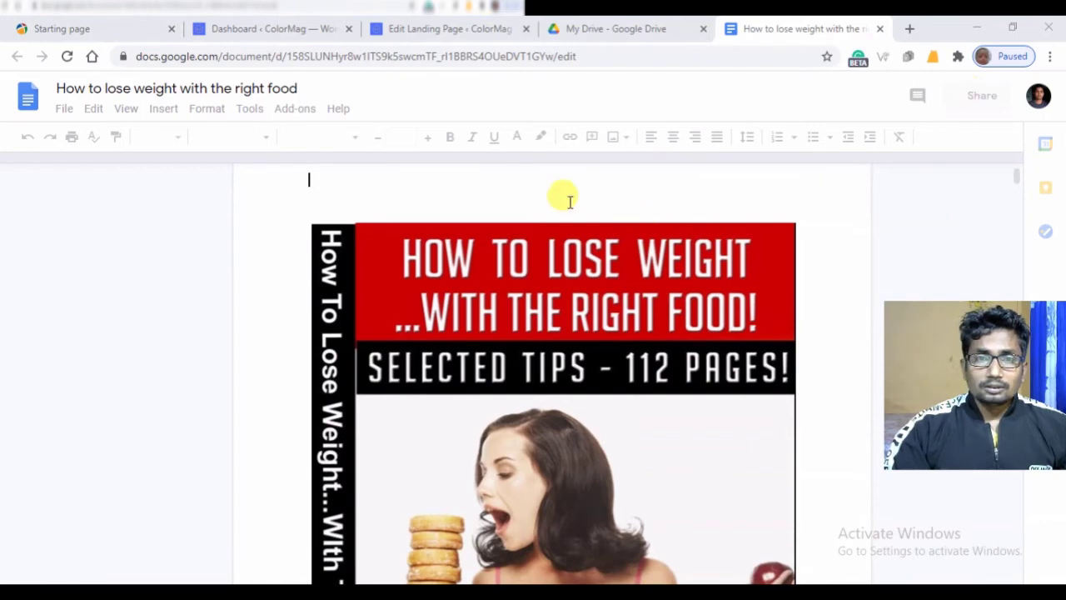
{"action": "scroll", "coordinate": [441, 198], "scroll_direction": "up", "scroll_amount": 1}
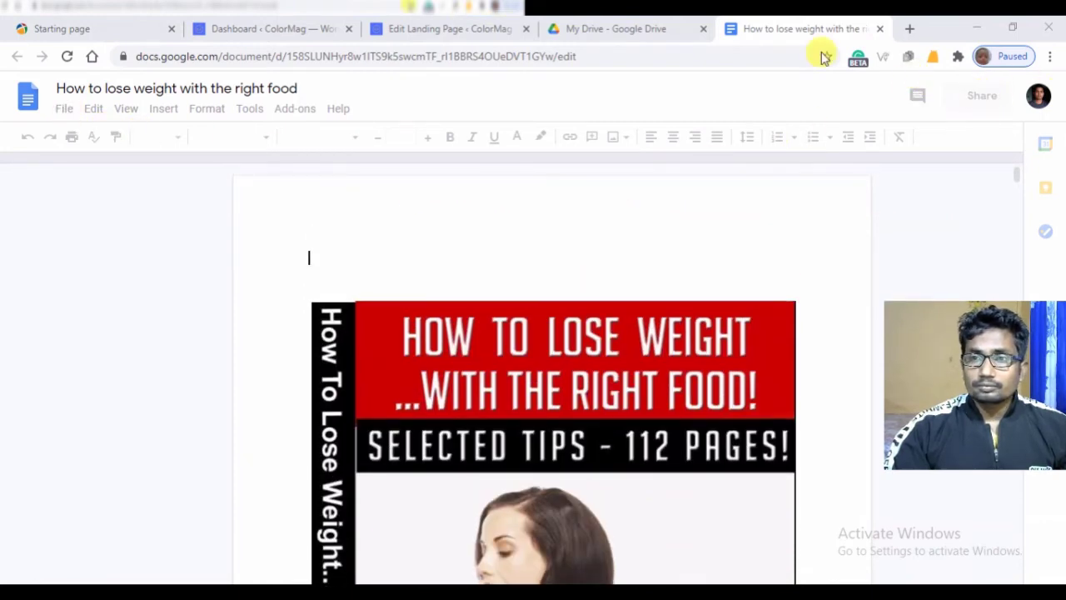
Step: Share the "How to lose weight with the right food" document with anyone with the link as Viewer, and copy its link
{"action": "key", "text": "ctrl+shift+Tab"}
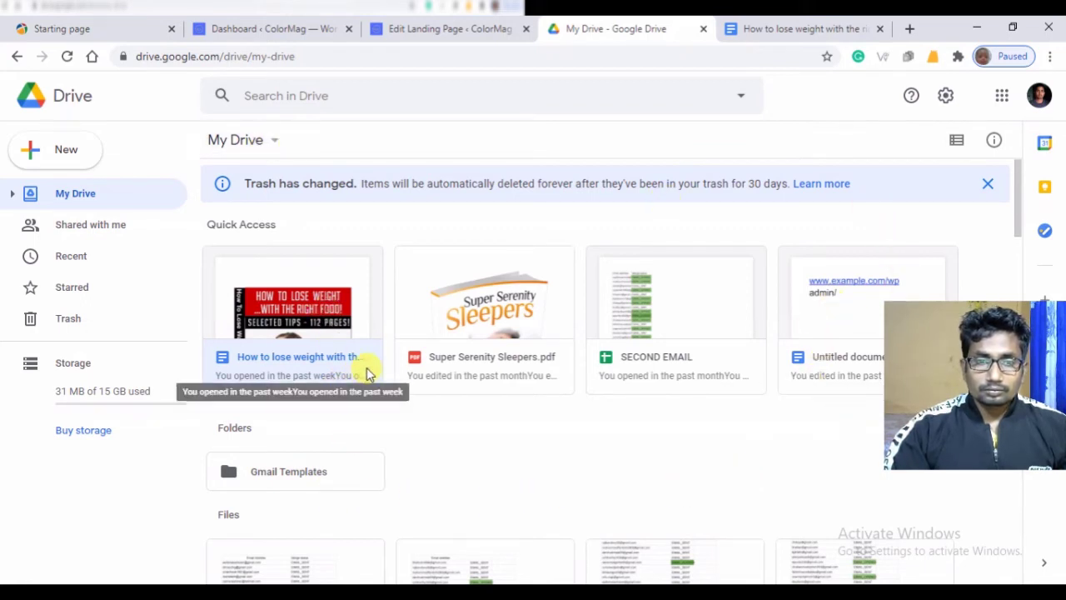
{"action": "left_click", "coordinate": [787, 32]}
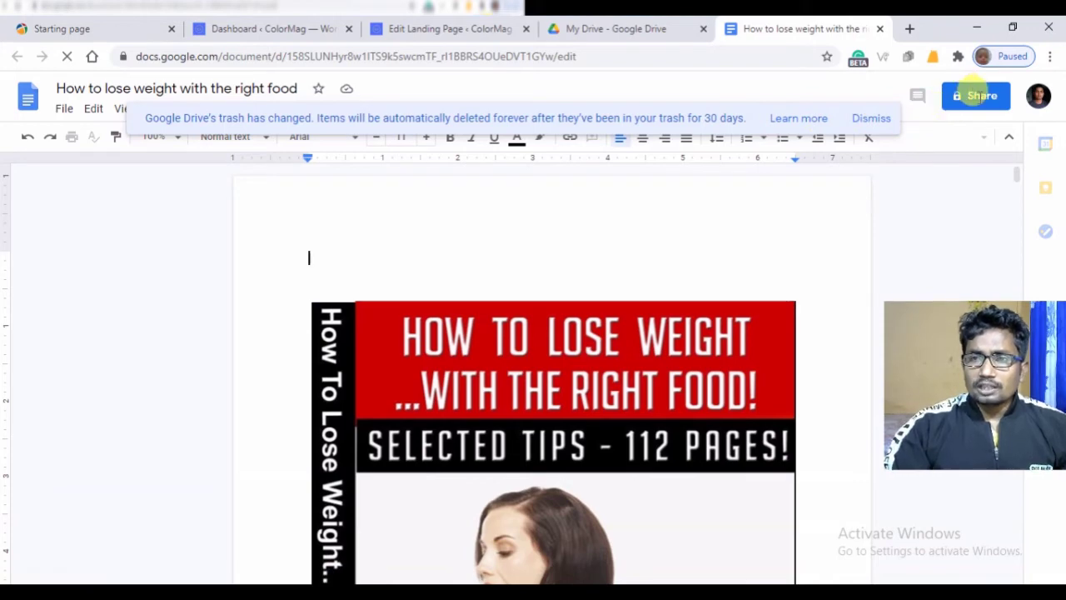
{"action": "left_click", "coordinate": [970, 97]}
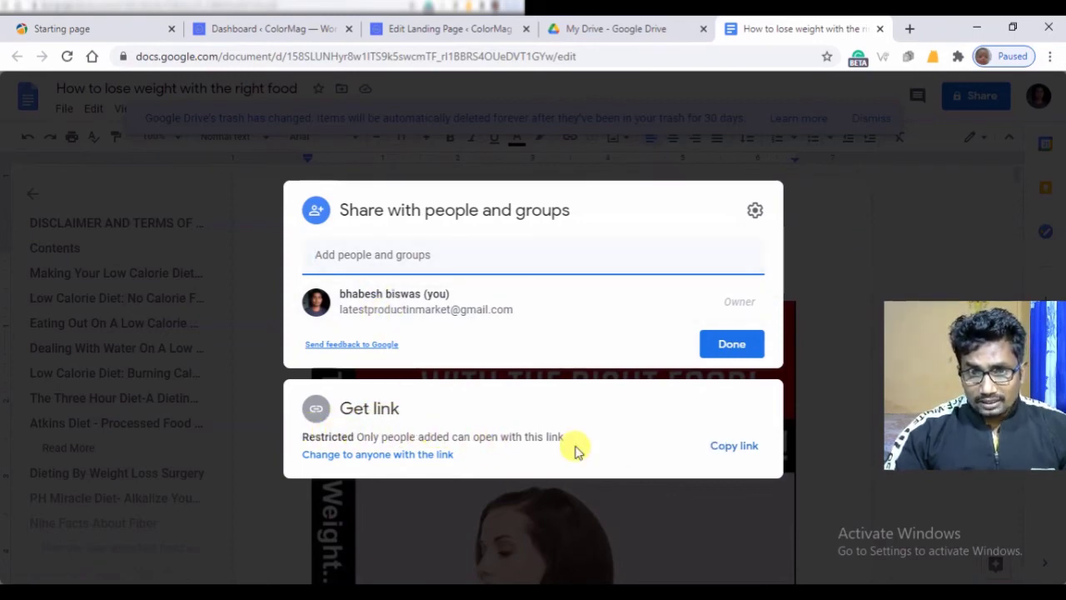
{"action": "left_click", "coordinate": [399, 457]}
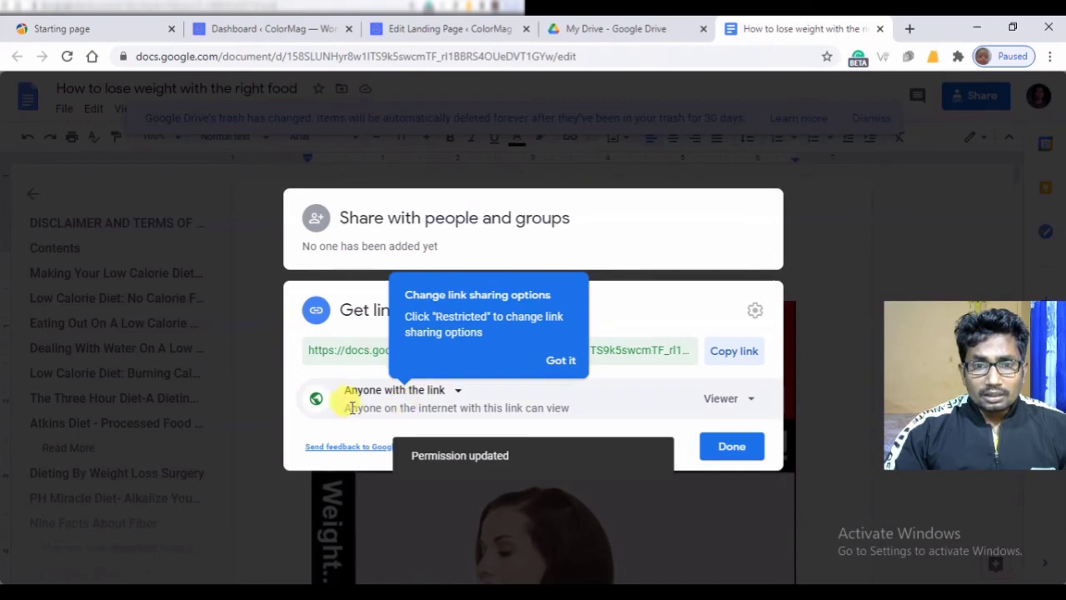
{"action": "left_click", "coordinate": [729, 354]}
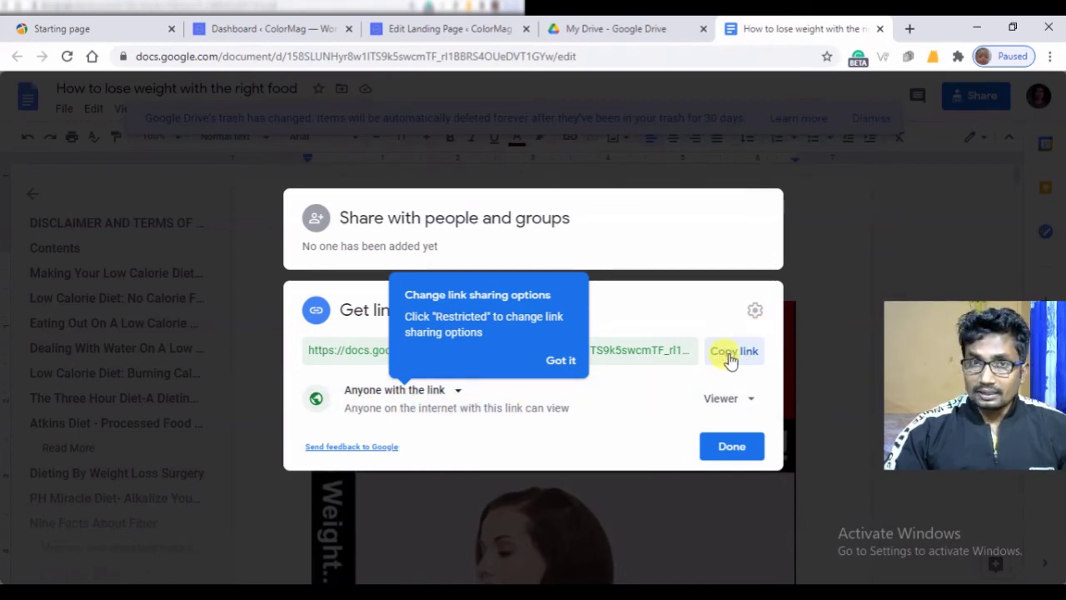
Step: Return to the landing page editor and review the subscribe form's Email Notification integration settings
{"action": "left_click", "coordinate": [488, 26]}
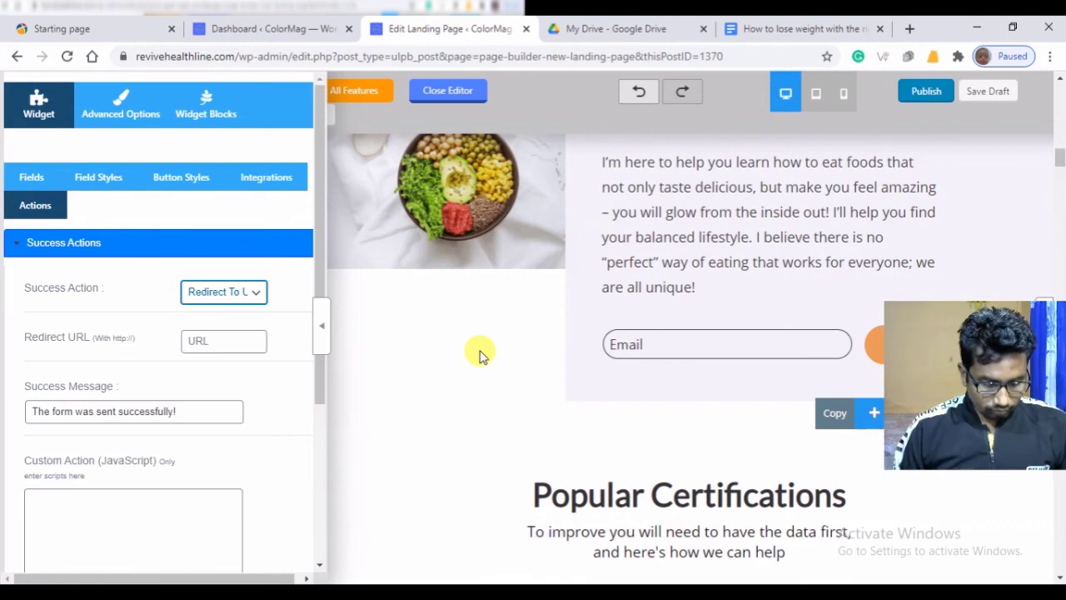
{"action": "scroll", "coordinate": [148, 385], "scroll_direction": "down", "scroll_amount": 3}
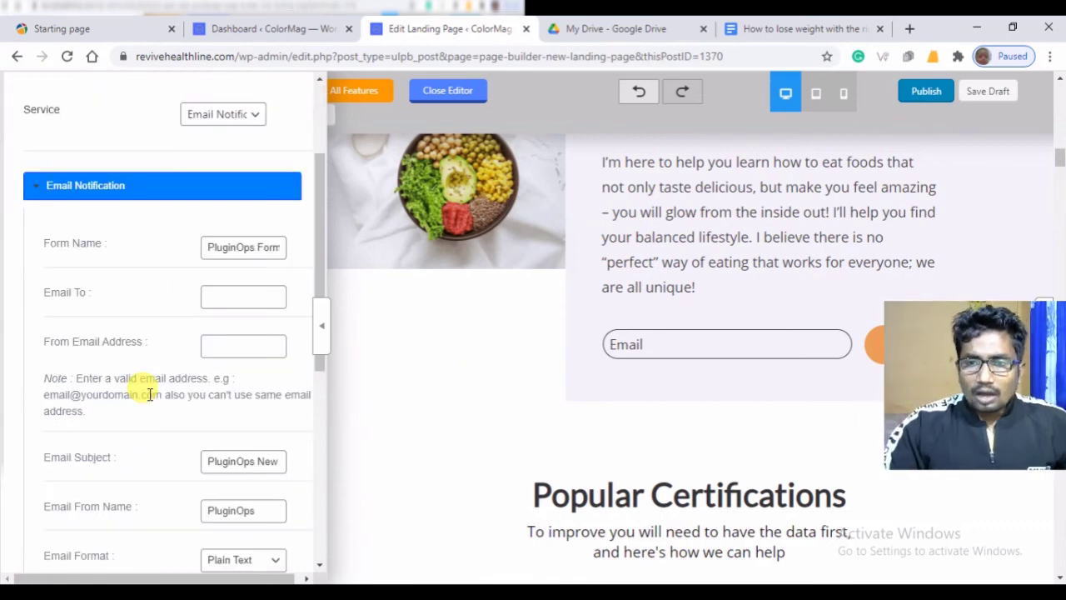
{"action": "scroll", "coordinate": [96, 209], "scroll_direction": "up", "scroll_amount": 3}
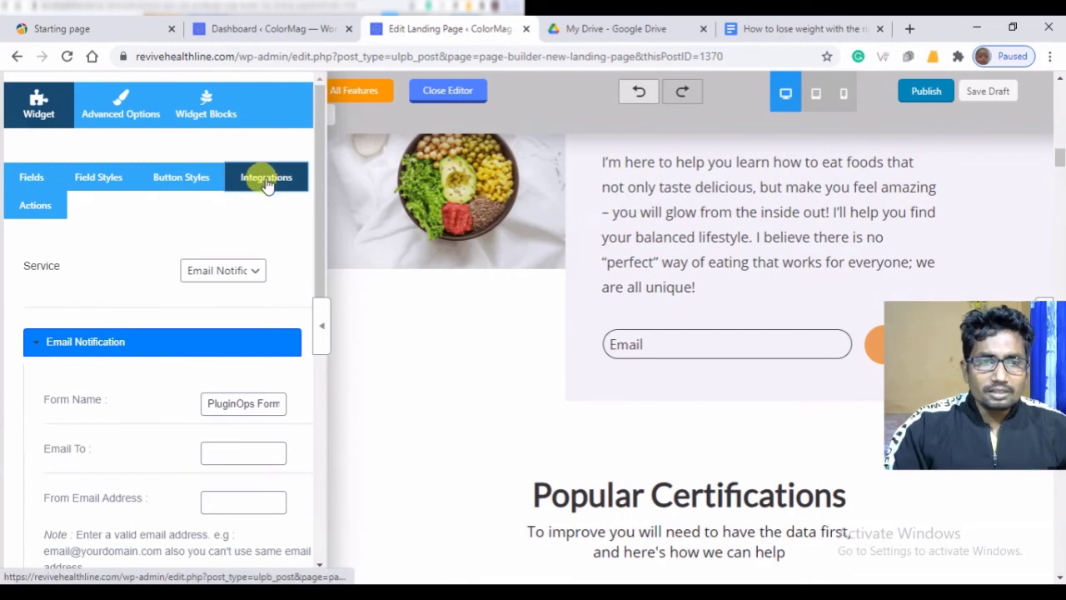
{"action": "scroll", "coordinate": [250, 279], "scroll_direction": "down", "scroll_amount": 2}
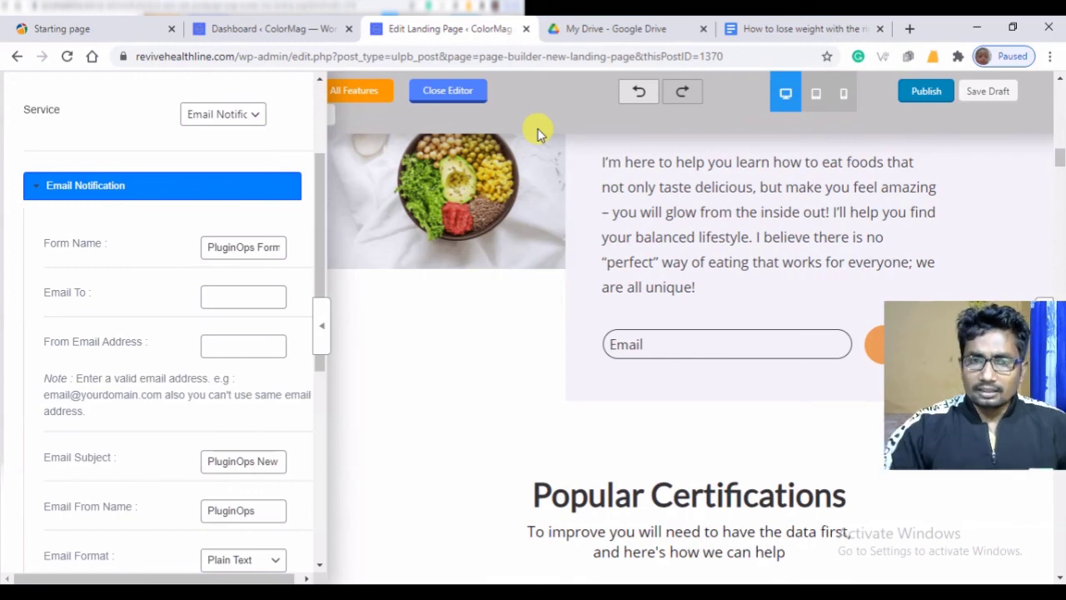
{"action": "scroll", "coordinate": [317, 275], "scroll_direction": "up", "scroll_amount": 2}
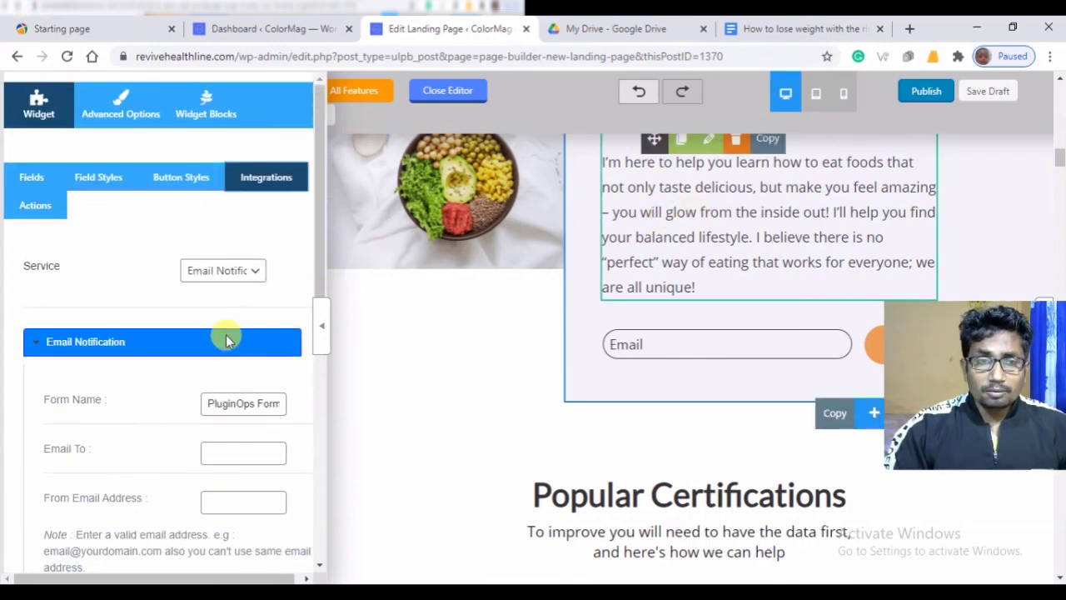
{"action": "scroll", "coordinate": [350, 429], "scroll_direction": "up", "scroll_amount": 5}
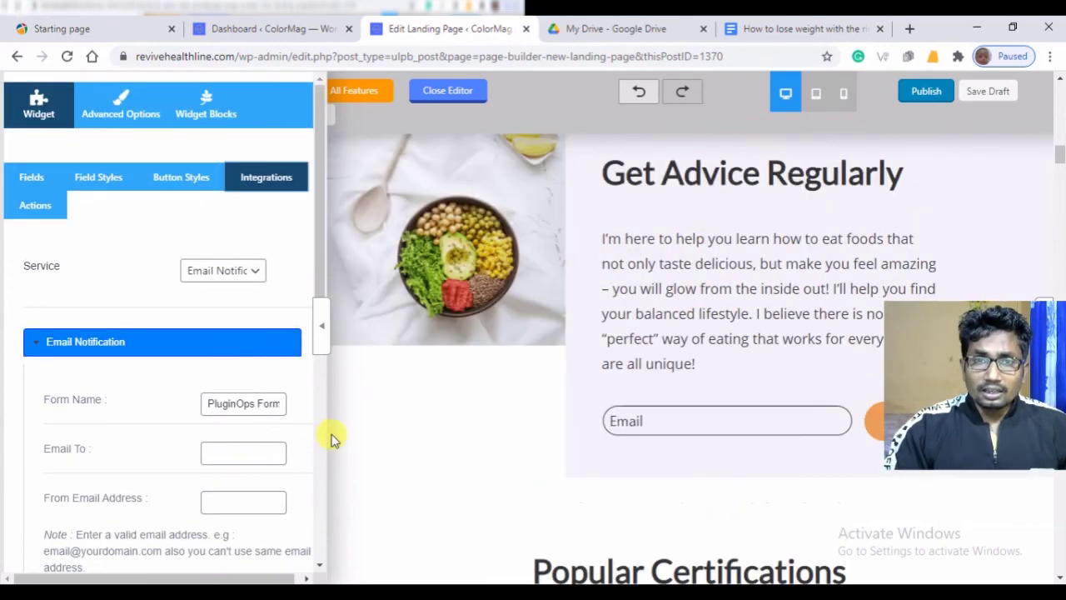